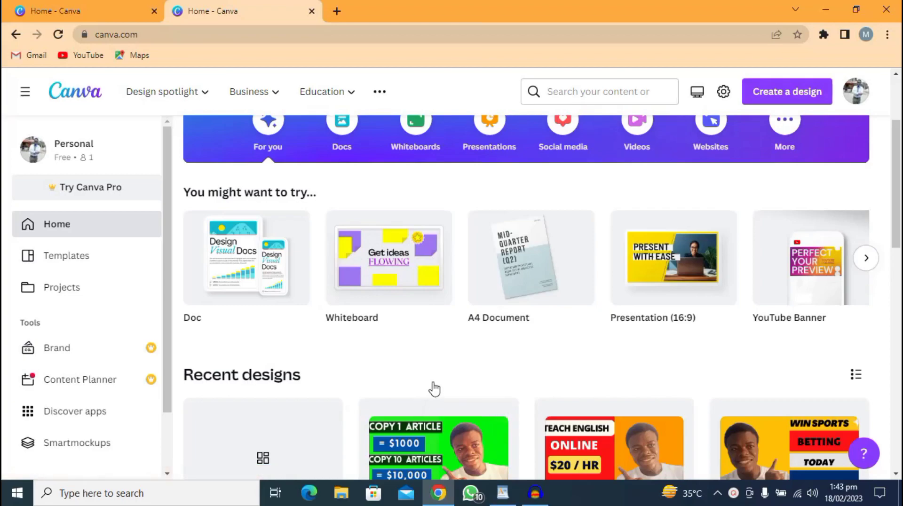
Step: Look through the home page's suggested design formats and the recent designs
scroll(441, 391, down, 4)
scroll(441, 397, up, 4)
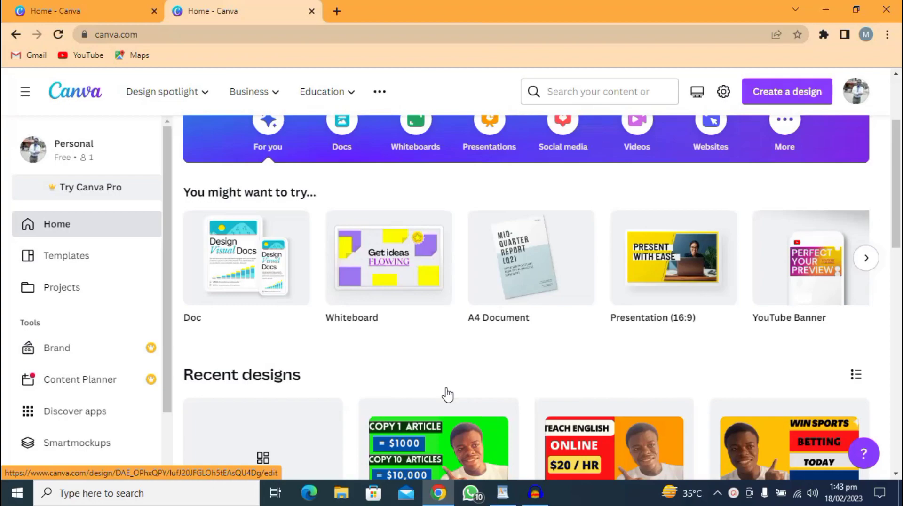
scroll(447, 394, up, 3)
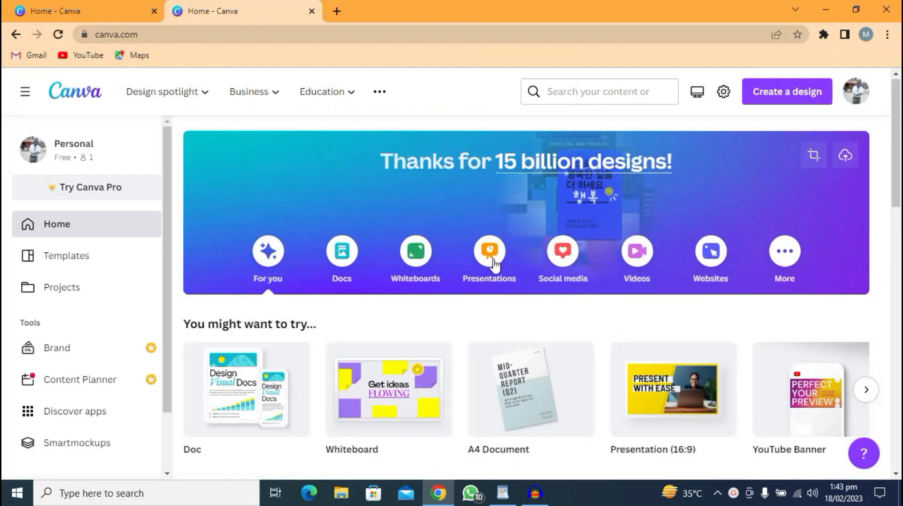
scroll(492, 266, down, 4)
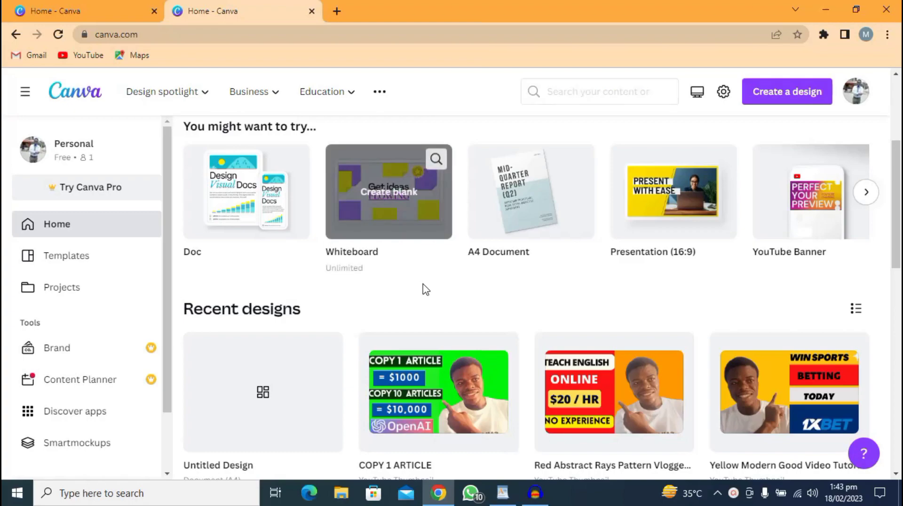
scroll(424, 288, down, 5)
scroll(429, 293, up, 9)
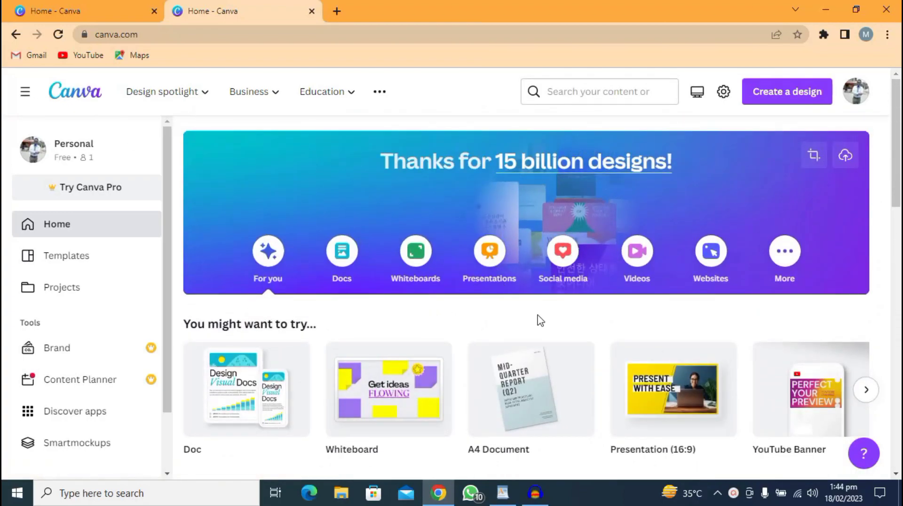
scroll(452, 289, down, 2)
scroll(455, 291, up, 2)
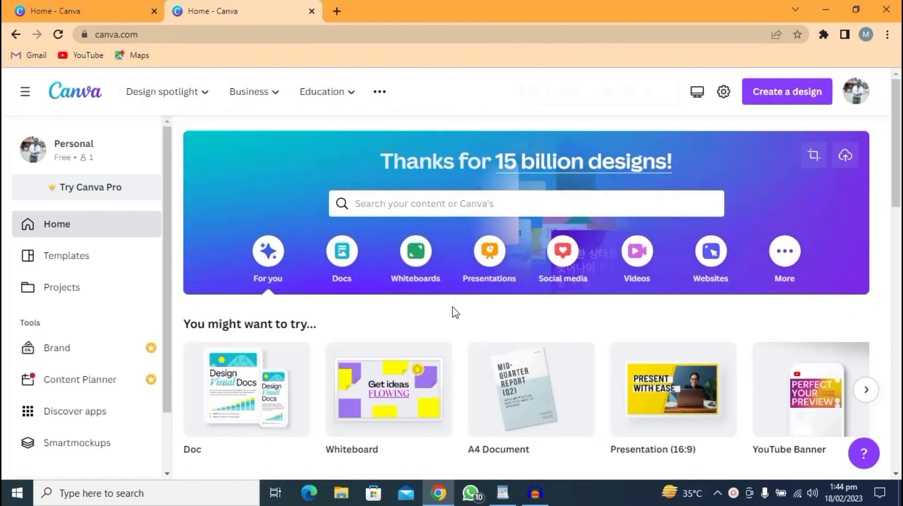
scroll(452, 312, down, 4)
scroll(475, 383, up, 4)
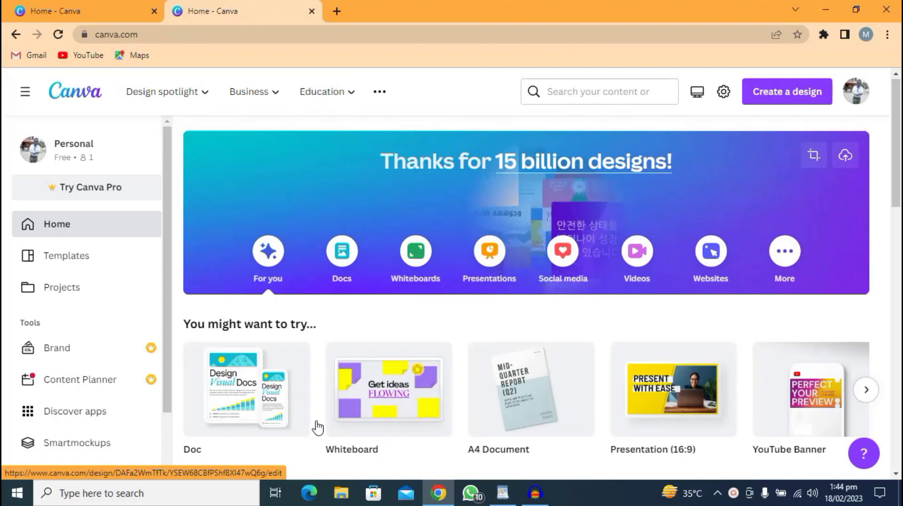
scroll(429, 405, down, 4)
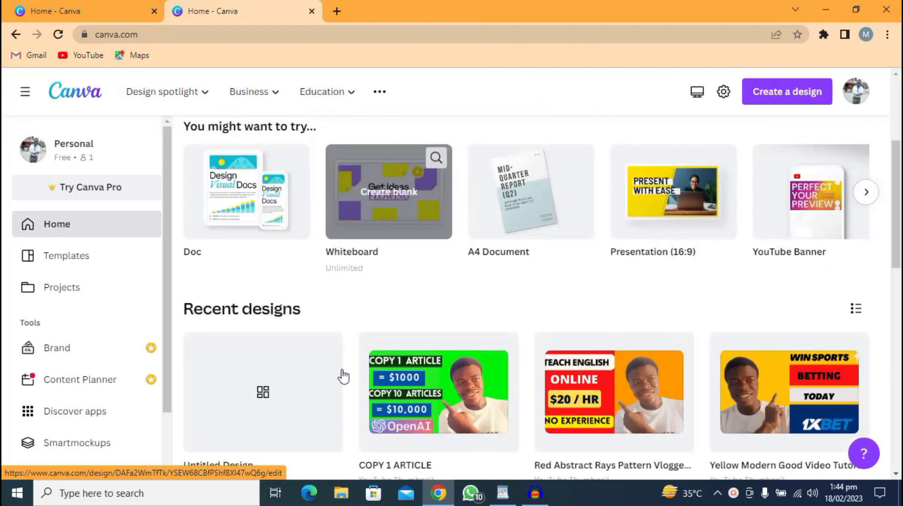
scroll(343, 375, down, 7)
scroll(350, 366, down, 7)
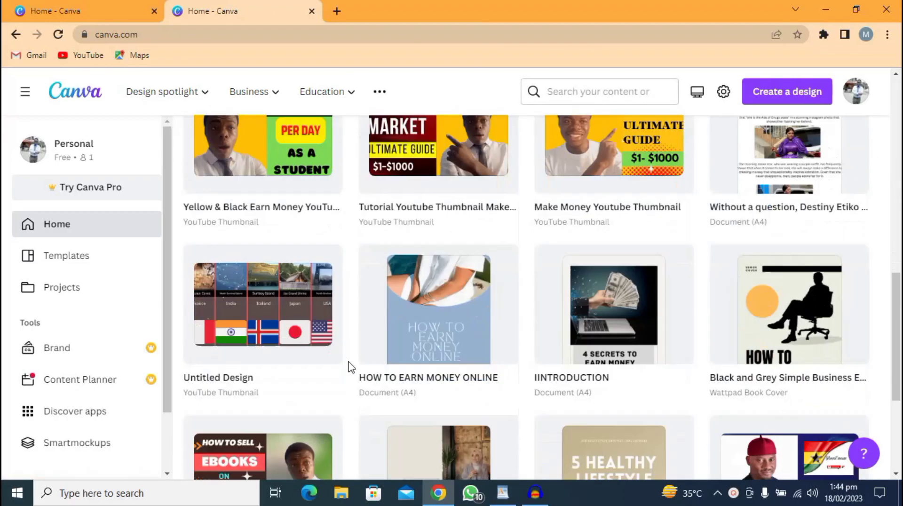
scroll(350, 367, up, 10)
scroll(350, 367, up, 9)
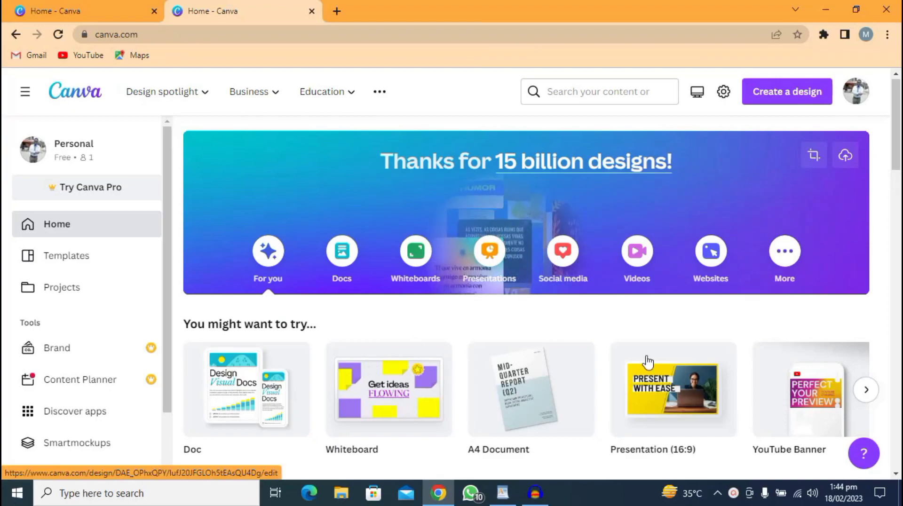
Step: Create a blank A4 Document design and browse its suggested templates
scroll(612, 371, down, 10)
scroll(572, 346, up, 5)
scroll(573, 345, up, 5)
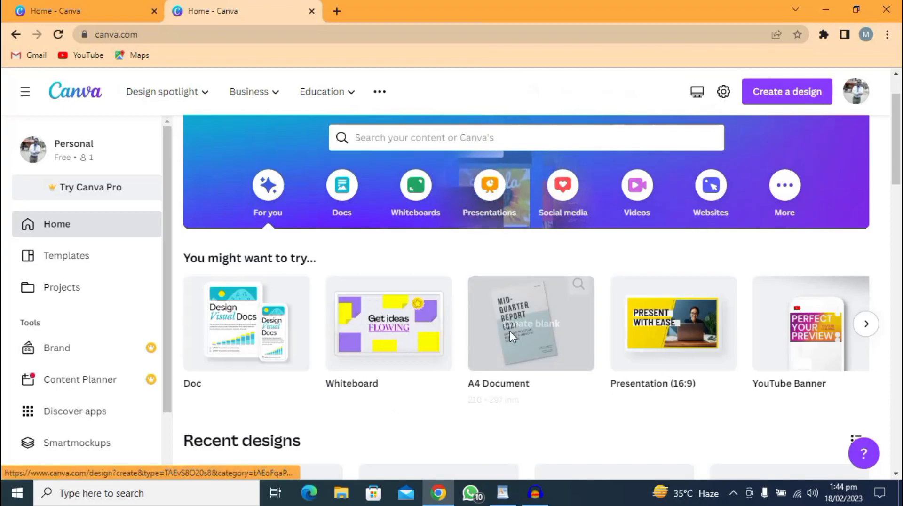
click(517, 347)
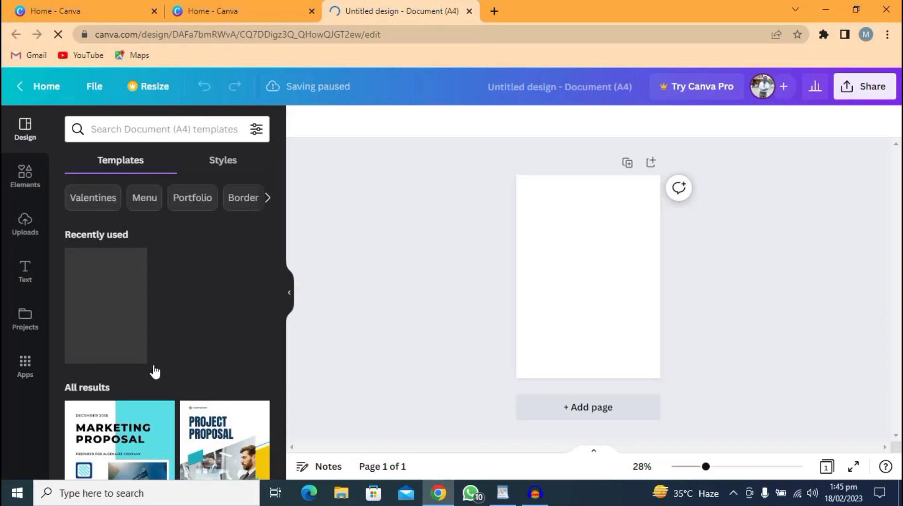
scroll(185, 334, down, 4)
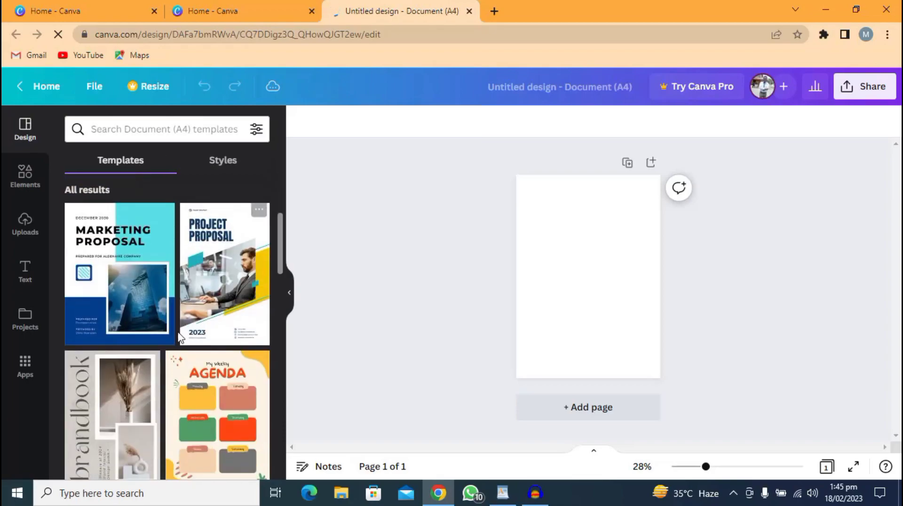
scroll(179, 336, down, 4)
scroll(172, 282, up, 5)
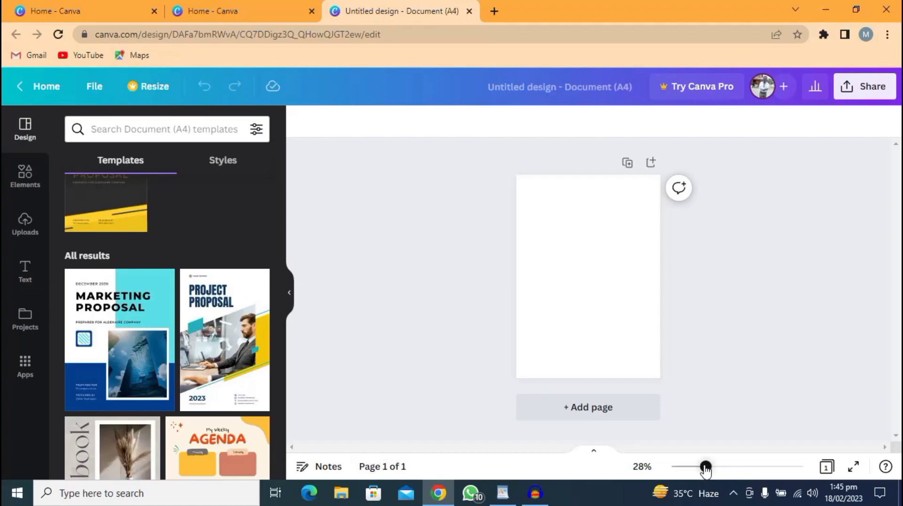
Step: Add a second blank page below page 1 of the A4 document
drag(707, 470, 728, 474)
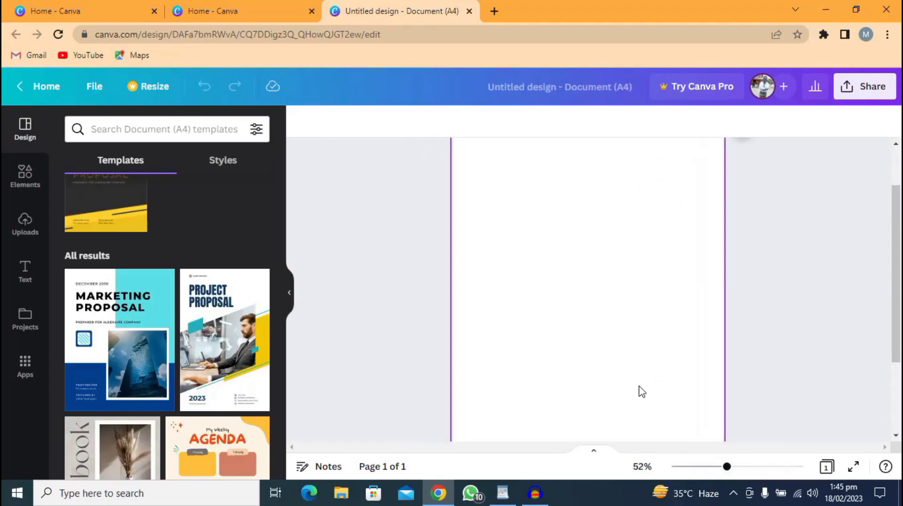
scroll(638, 385, up, 1)
scroll(634, 372, down, 1)
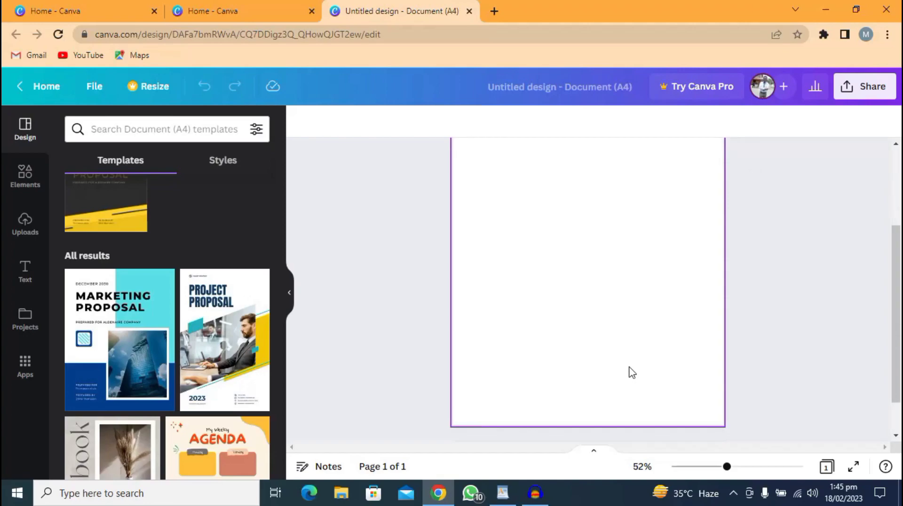
scroll(632, 372, down, 1)
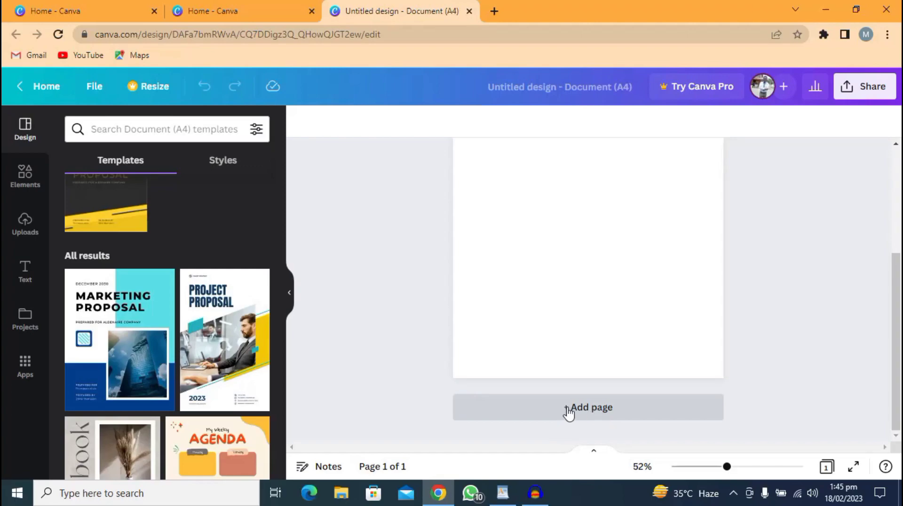
click(592, 413)
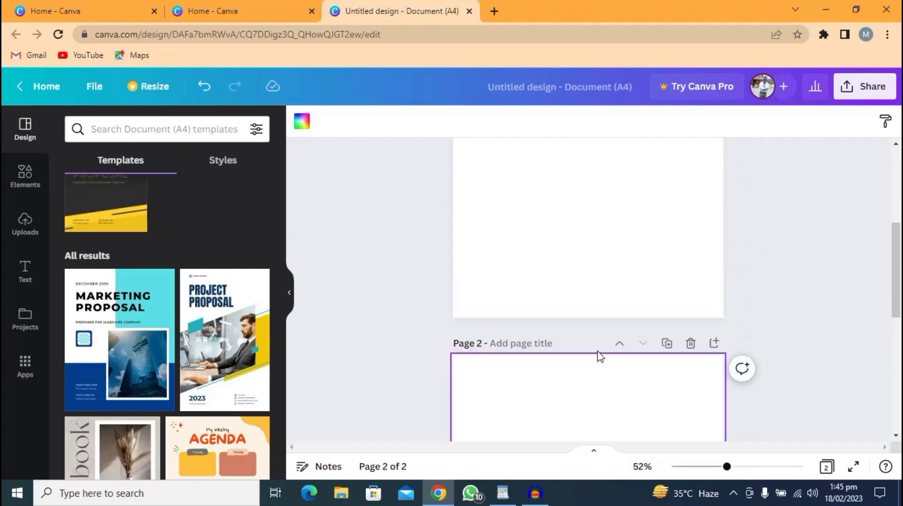
Step: Add a third blank page after page 2
scroll(600, 356, up, 1)
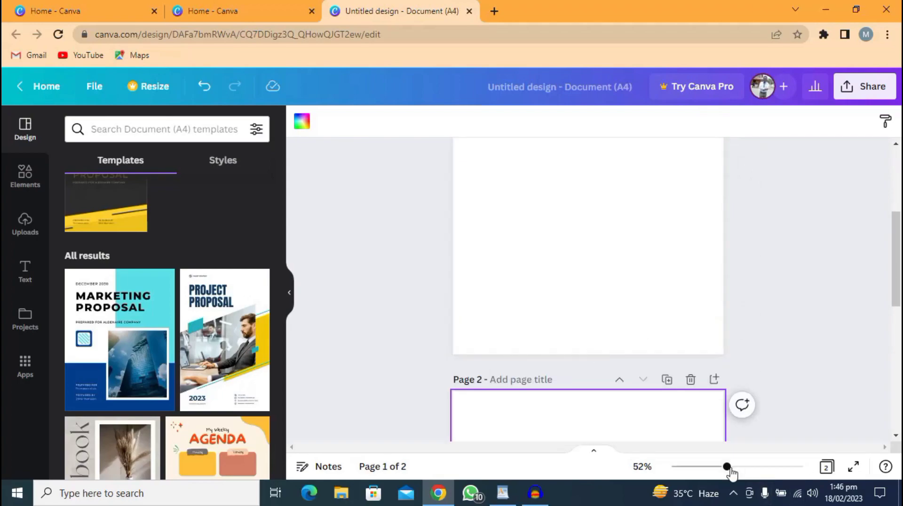
drag(727, 466, 676, 471)
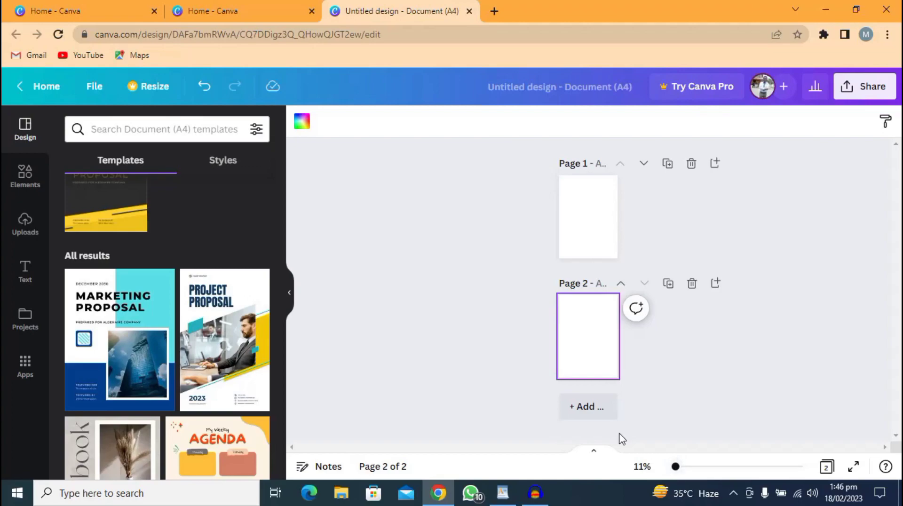
click(594, 408)
scroll(592, 334, up, 2)
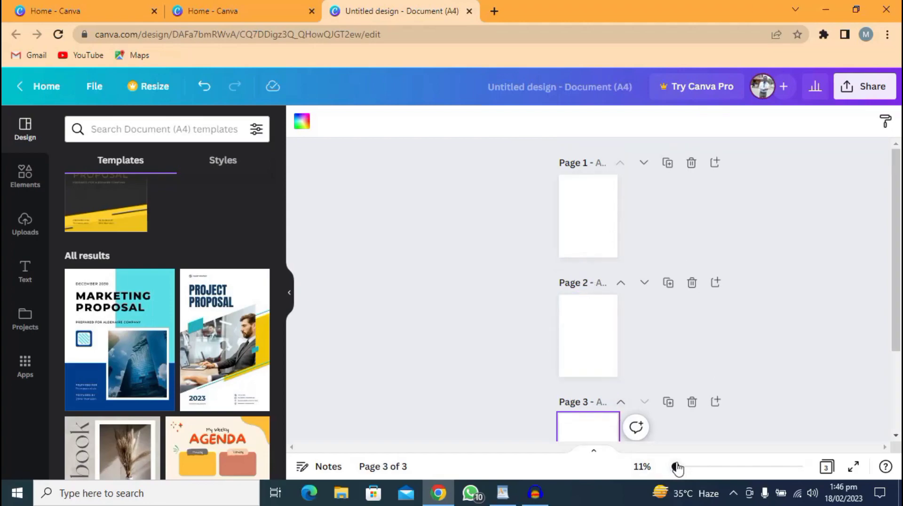
drag(675, 467, 731, 467)
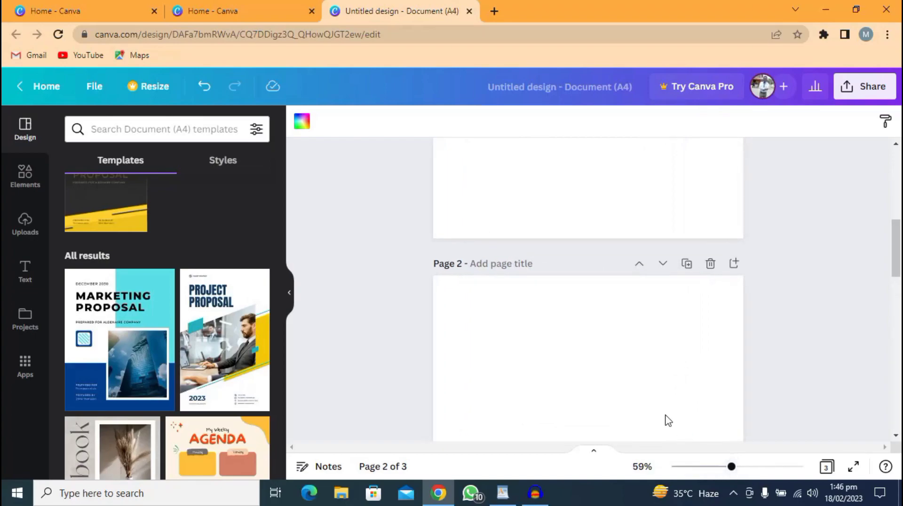
scroll(651, 404, up, 8)
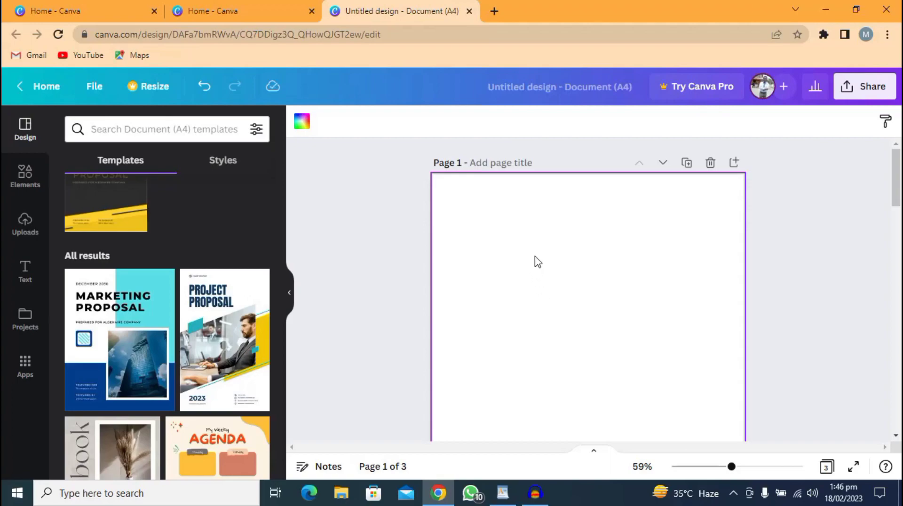
scroll(537, 280, down, 1)
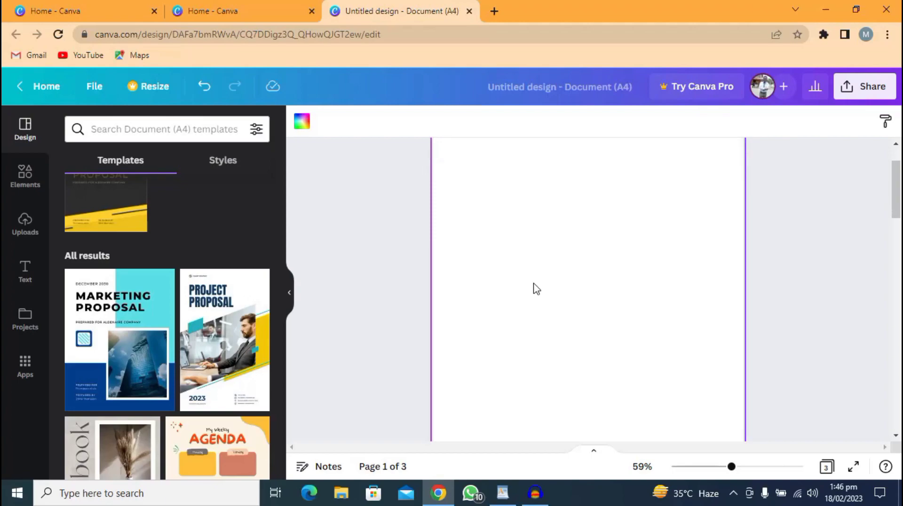
scroll(538, 291, up, 1)
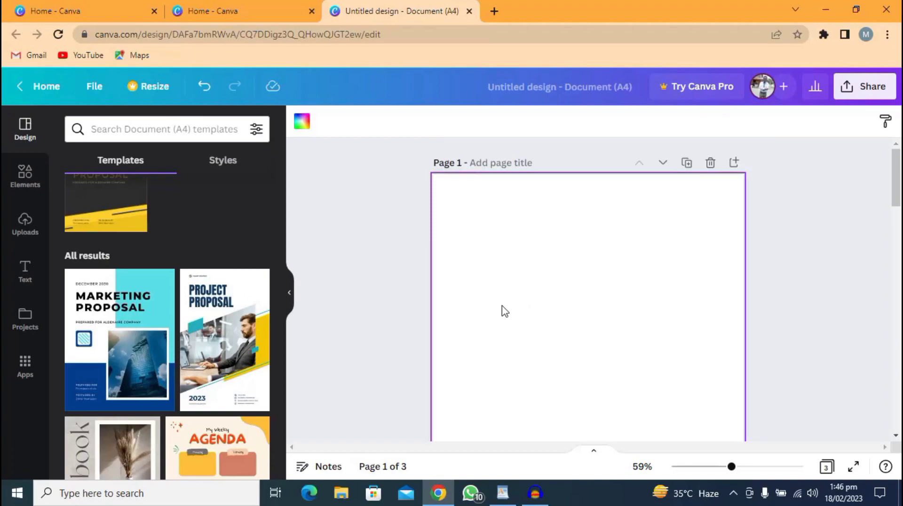
Step: Switch to the EBOOK document in WordPad and copy its opening paragraph, beginning "The internet has revolutionized"
click(502, 492)
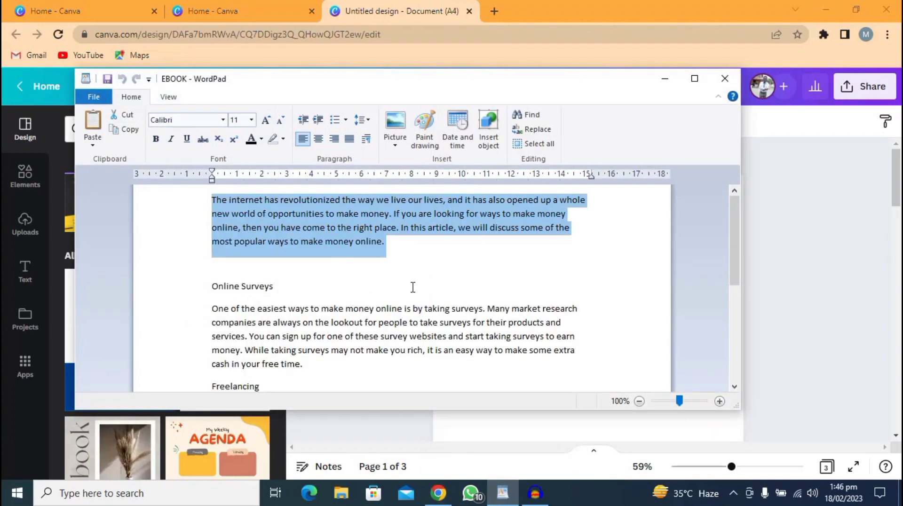
click(431, 269)
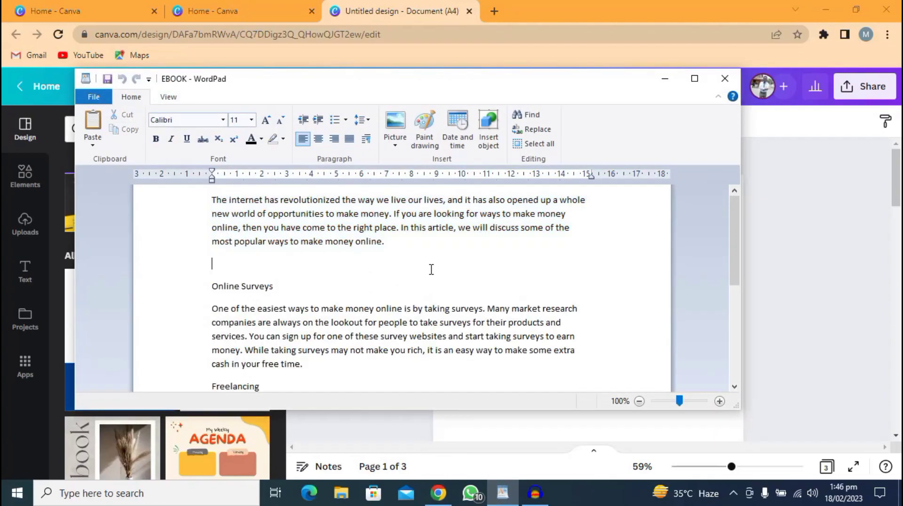
scroll(392, 267, down, 5)
scroll(357, 245, up, 5)
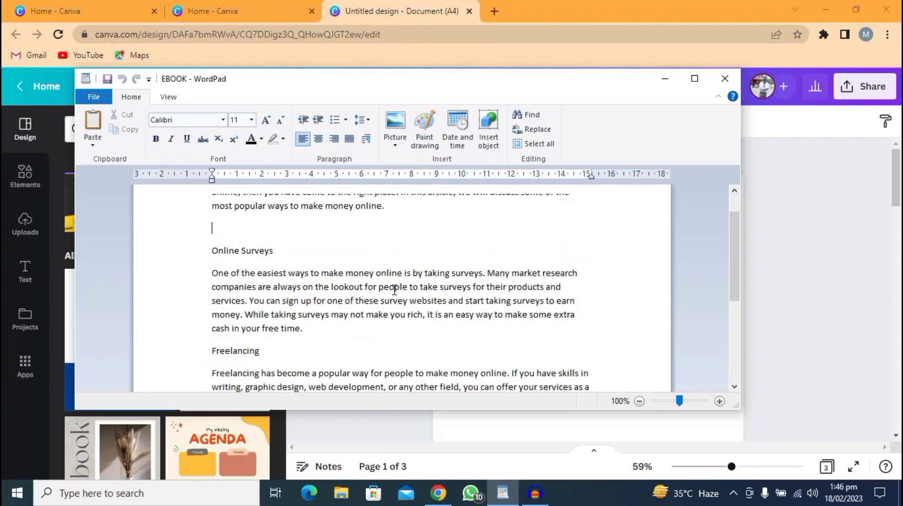
scroll(341, 231, up, 1)
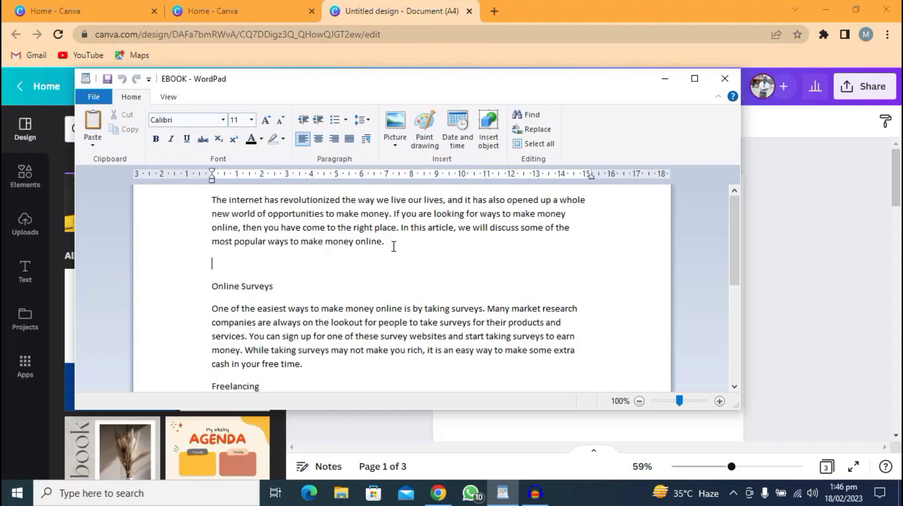
drag(394, 247, 212, 203)
right_click(218, 209)
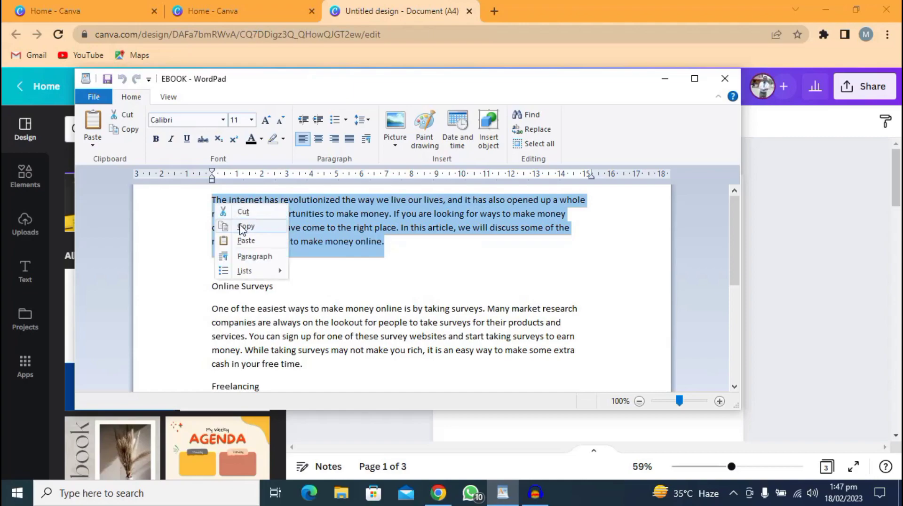
click(241, 225)
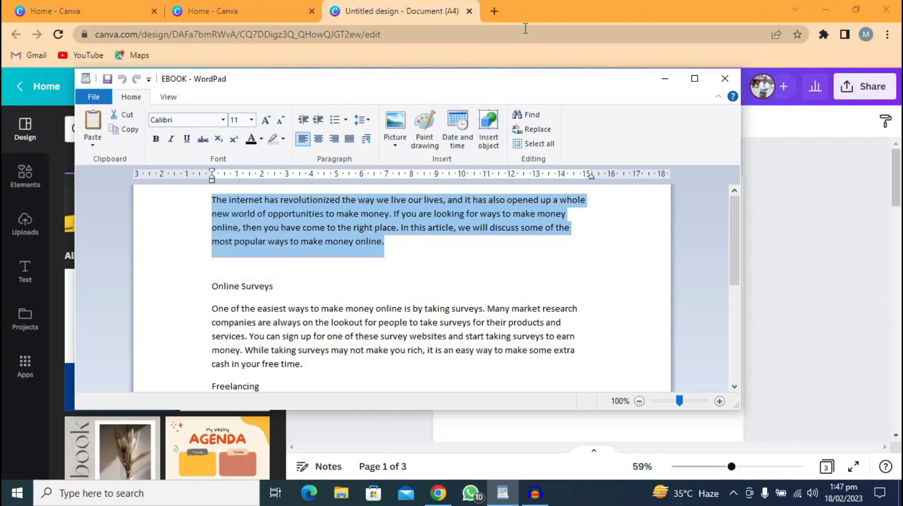
Step: Switch back to Canva, paste the copied paragraph onto page 1 and move its text box up near the page's upper edge
click(591, 2)
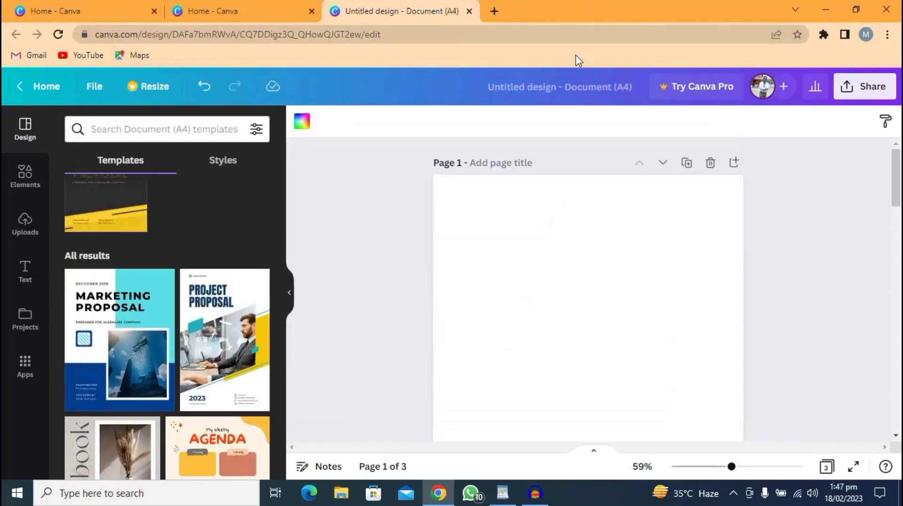
right_click(472, 213)
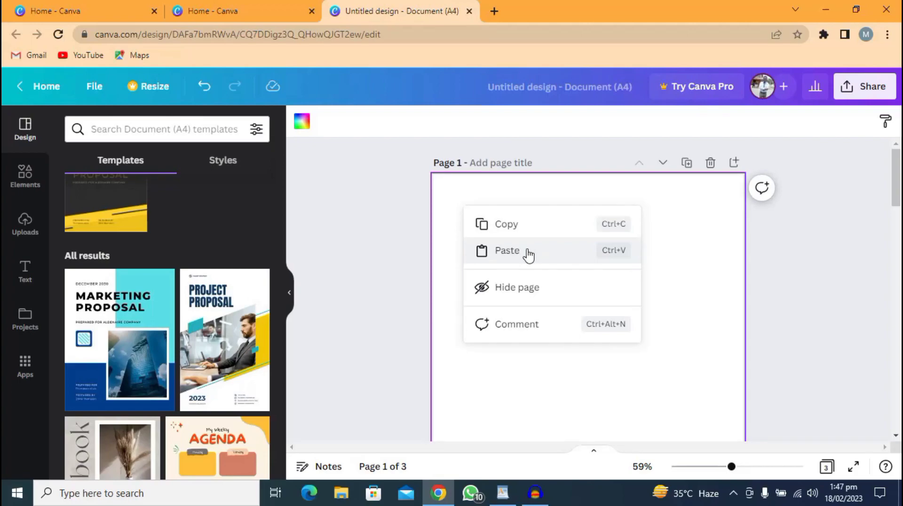
click(528, 254)
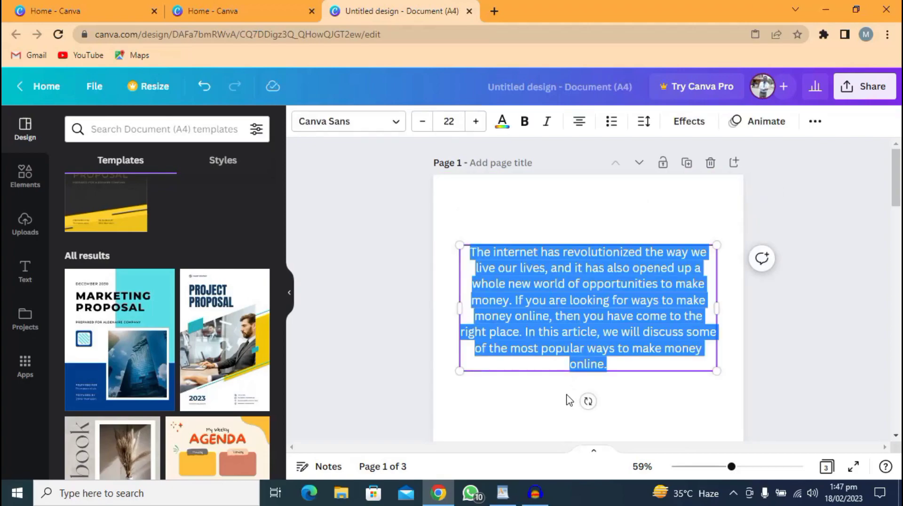
click(525, 392)
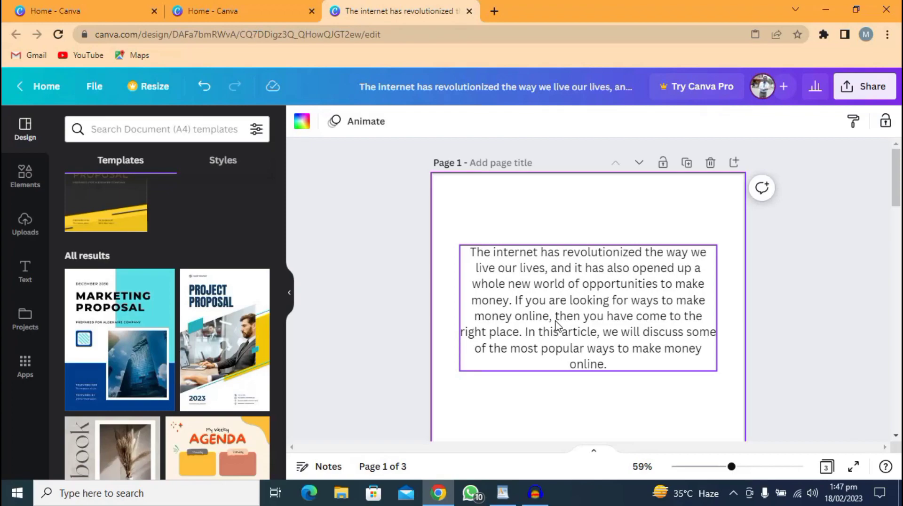
drag(556, 324, 549, 266)
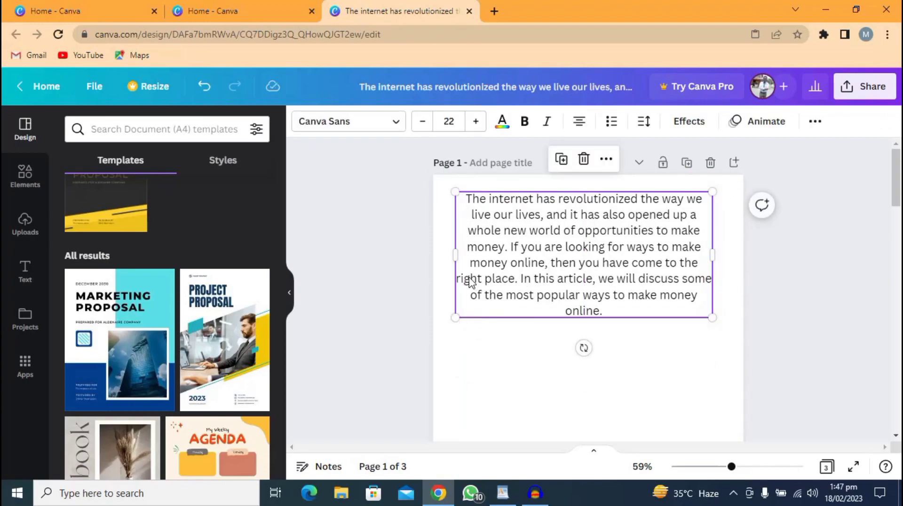
Step: Widen the opening paragraph's text box on page 1 to nearly the page width, and move it slightly down, centred horizontally
drag(453, 252, 440, 254)
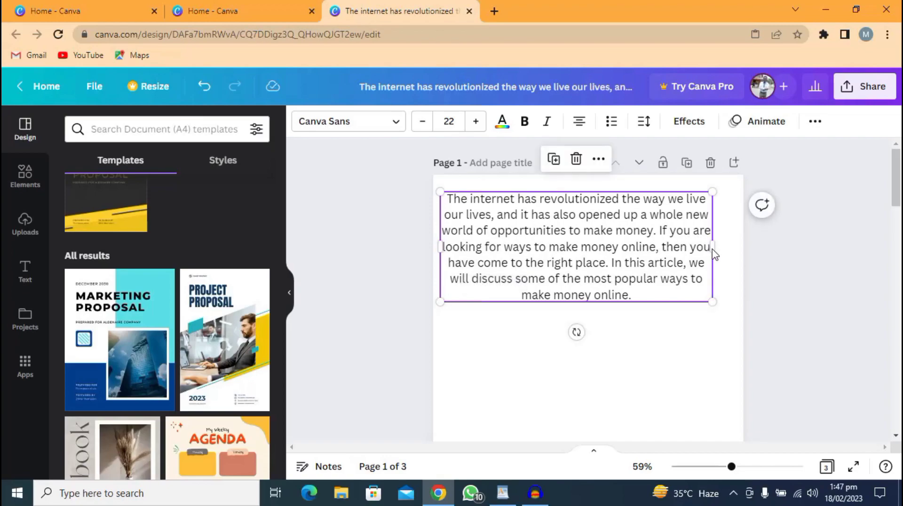
drag(713, 250, 732, 254)
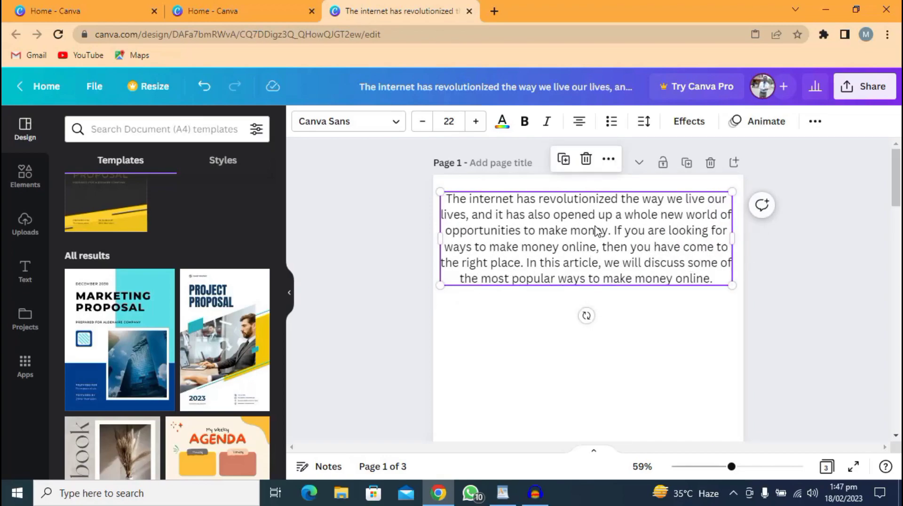
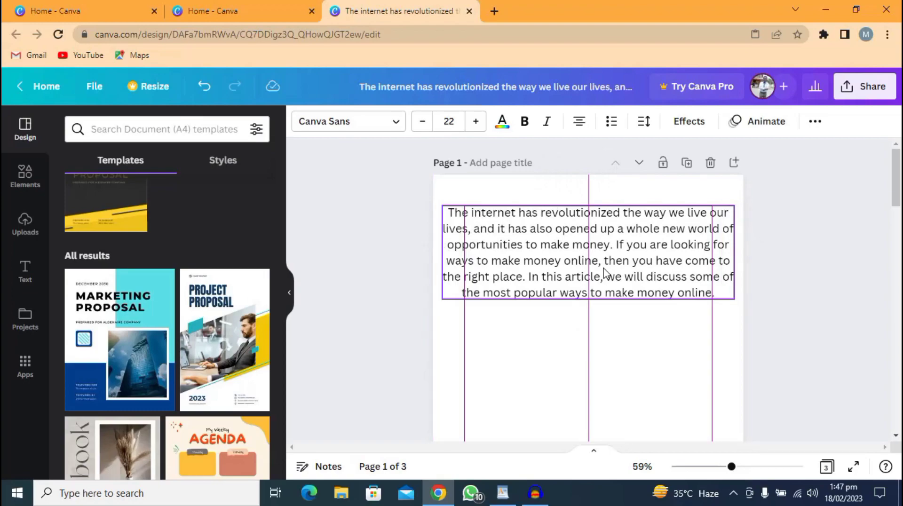
drag(604, 268, 604, 268)
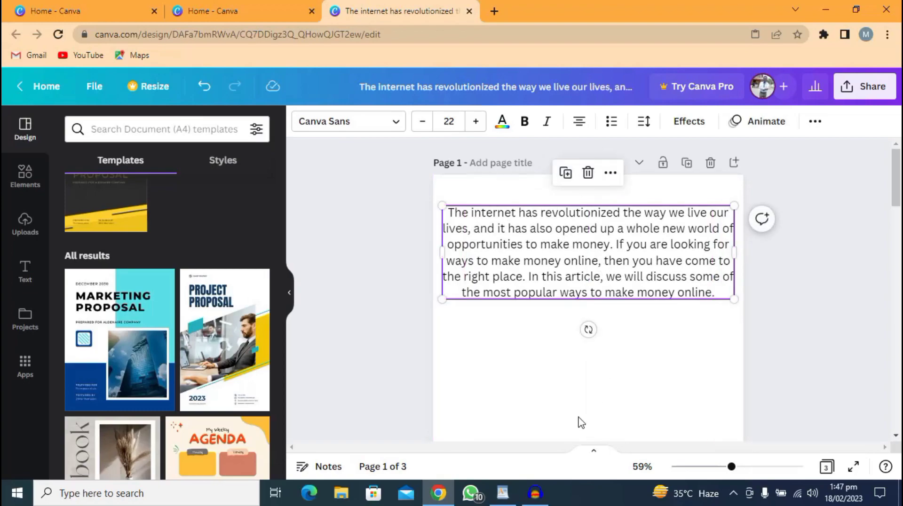
click(532, 380)
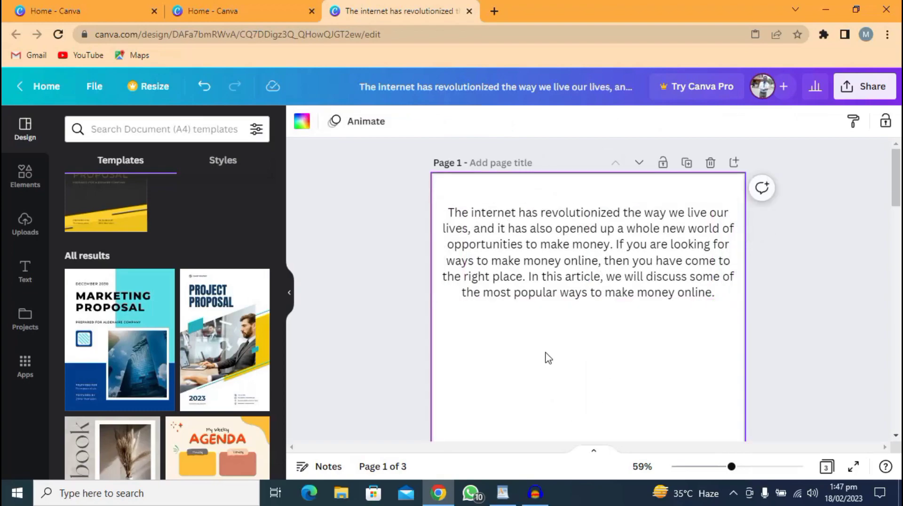
Step: Switch to the EBOOK document in WordPad and copy the "Online Surveys" heading together with its paragraph
scroll(550, 360, down, 3)
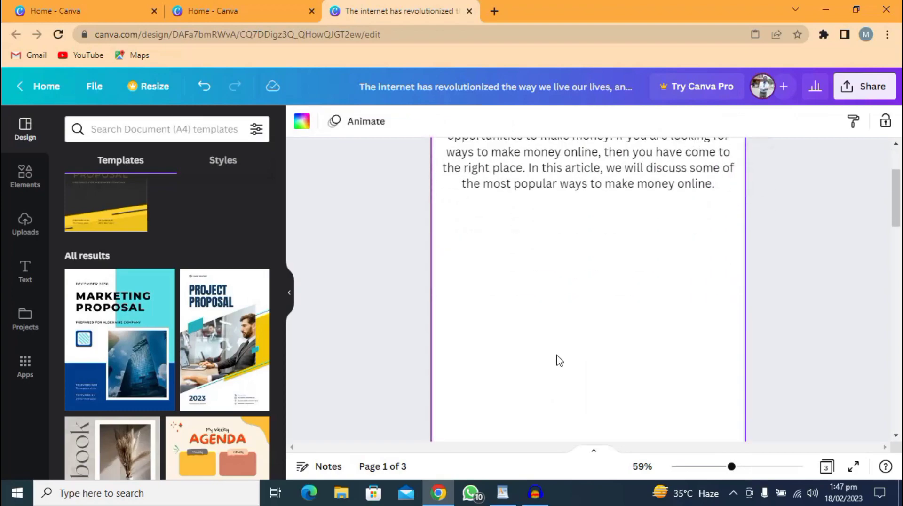
click(501, 493)
scroll(241, 296, down, 1)
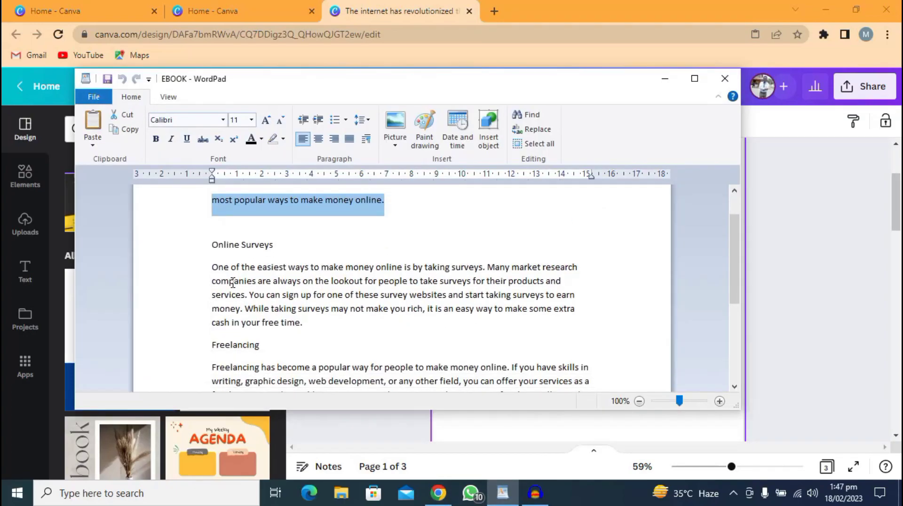
drag(211, 242, 308, 321)
right_click(276, 306)
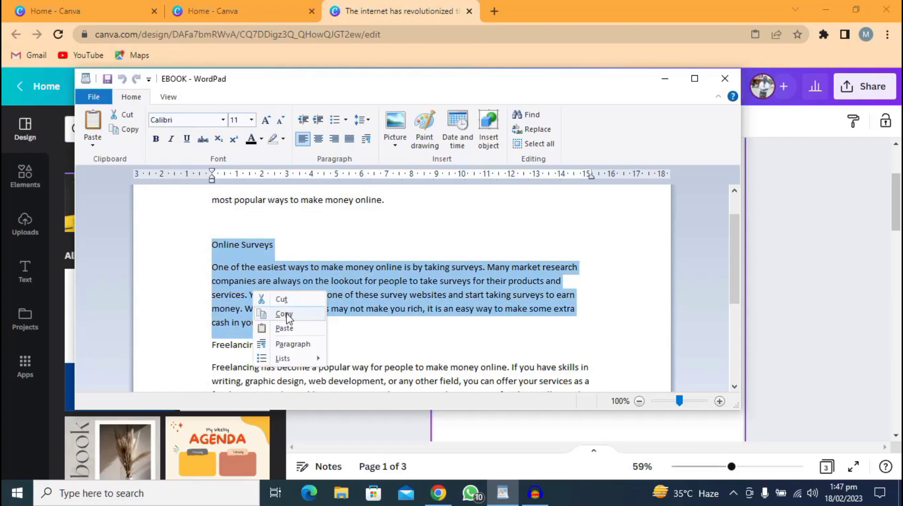
click(286, 312)
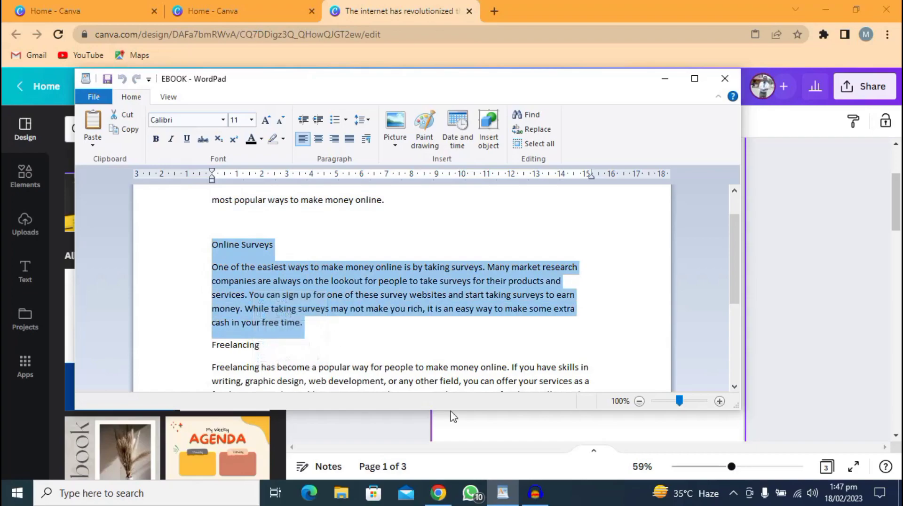
Step: Switch back to Canva, paste the Online Surveys section onto page 1 and move it below the opening paragraph, leaving a gap
click(641, 427)
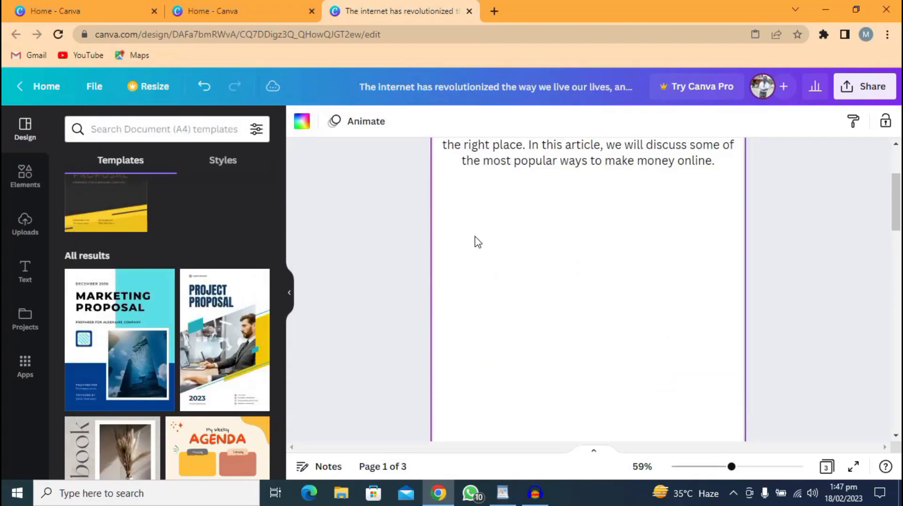
scroll(492, 250, up, 3)
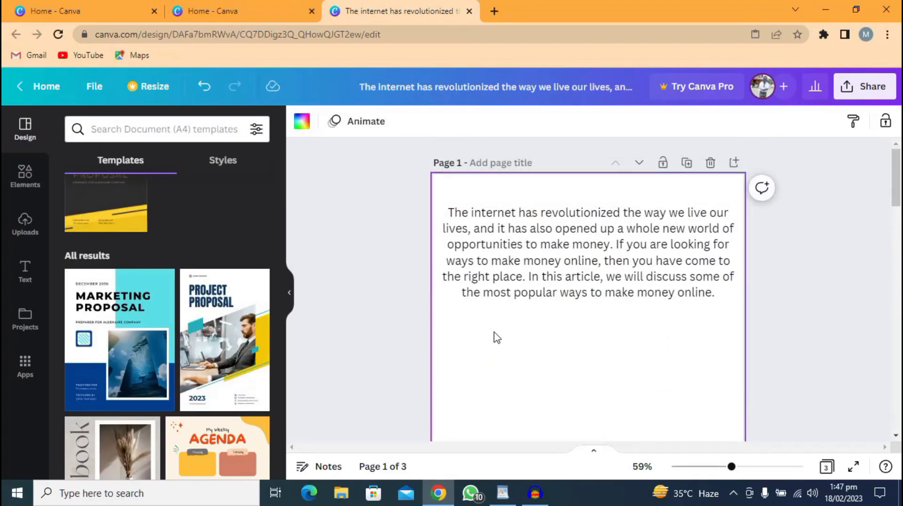
scroll(496, 337, down, 3)
scroll(484, 321, up, 2)
right_click(477, 315)
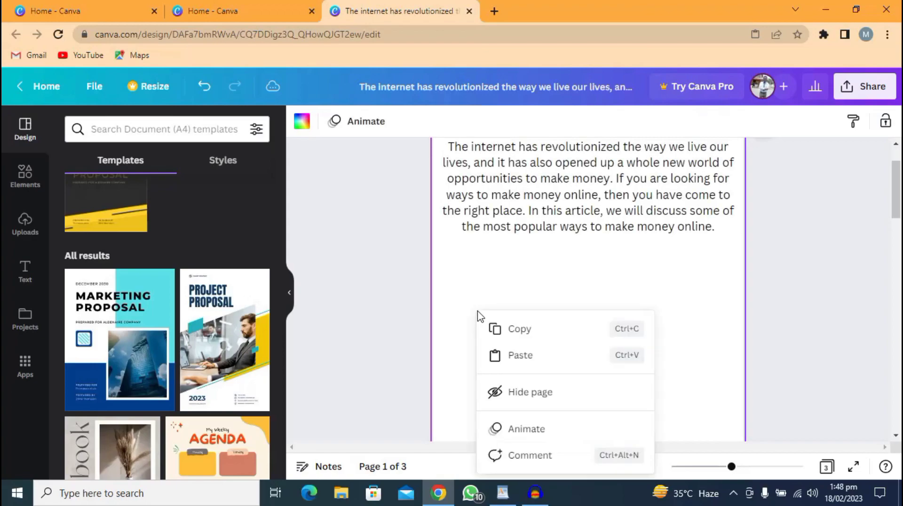
click(519, 356)
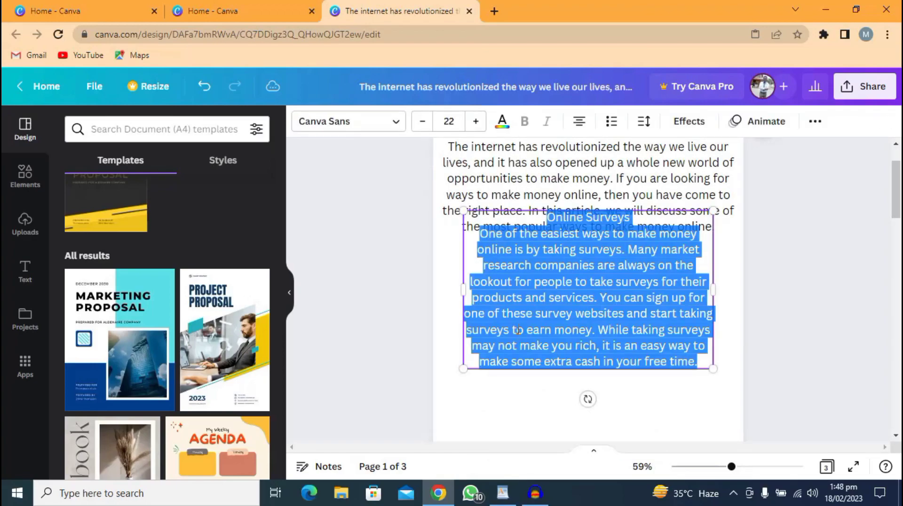
drag(552, 299, 550, 329)
click(527, 381)
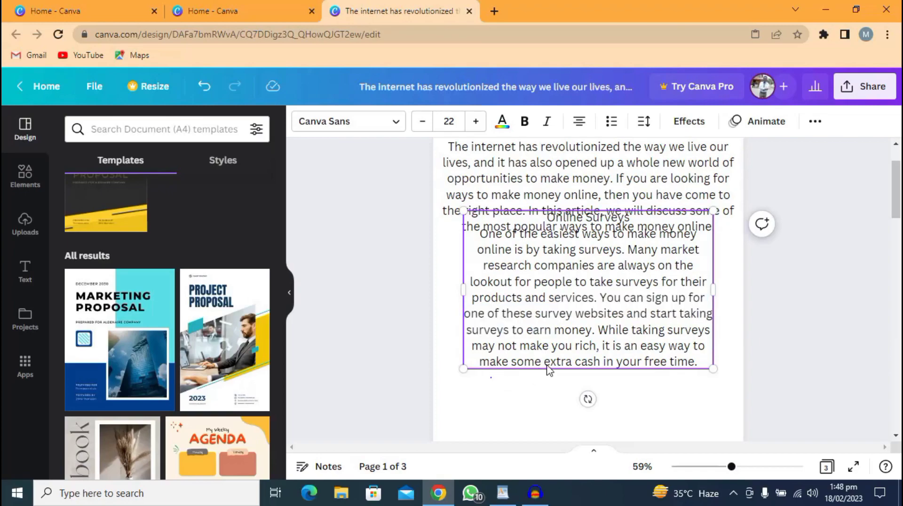
click(563, 363)
drag(563, 376, 546, 421)
scroll(557, 402, up, 1)
scroll(557, 402, down, 1)
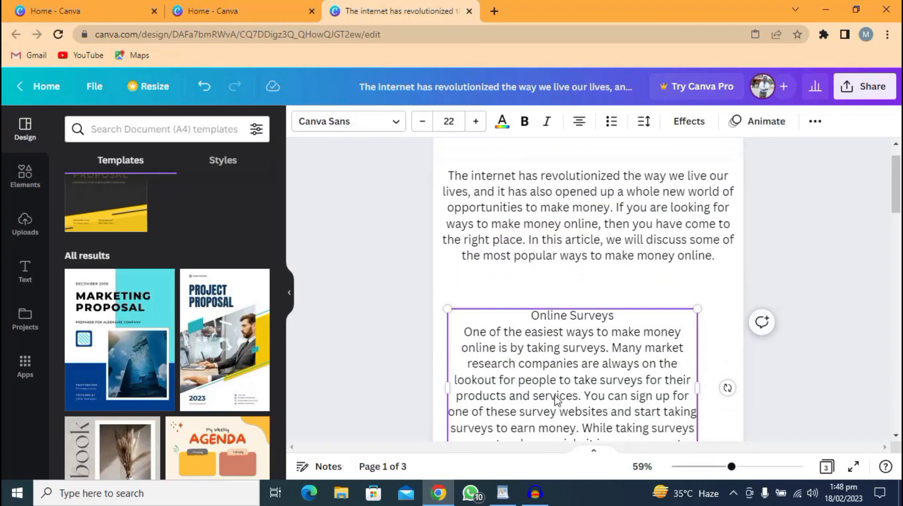
Step: Widen the Online Surveys text box on page 1 to about 189 so it nearly matches the opening paragraph's width
drag(726, 359, 728, 358)
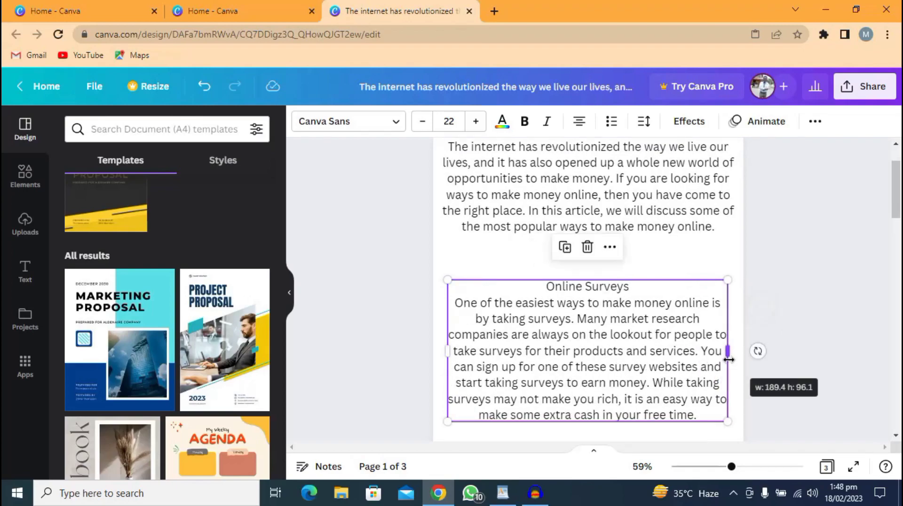
double_click(449, 356)
click(447, 353)
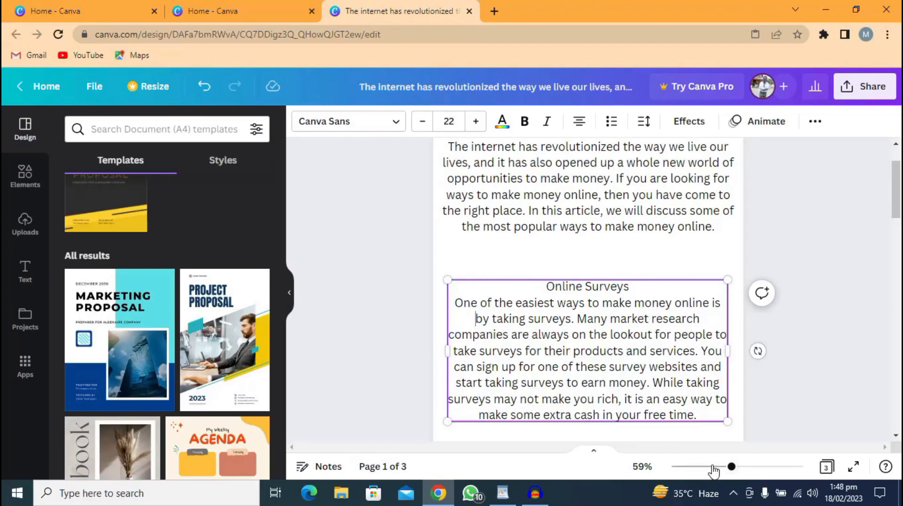
mouse_move(730, 468)
mouse_down()
mouse_move(740, 470)
mouse_move(723, 468)
mouse_up()
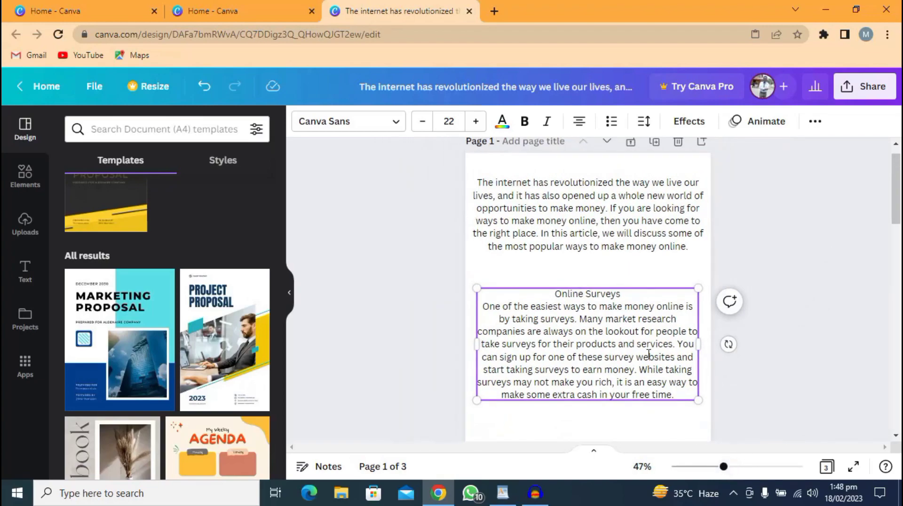
scroll(630, 338, down, 3)
click(554, 333)
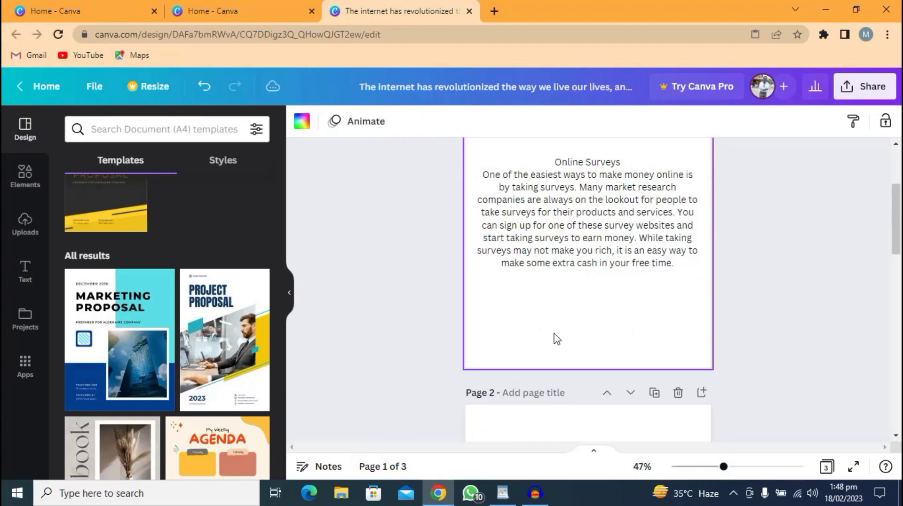
scroll(554, 339, up, 3)
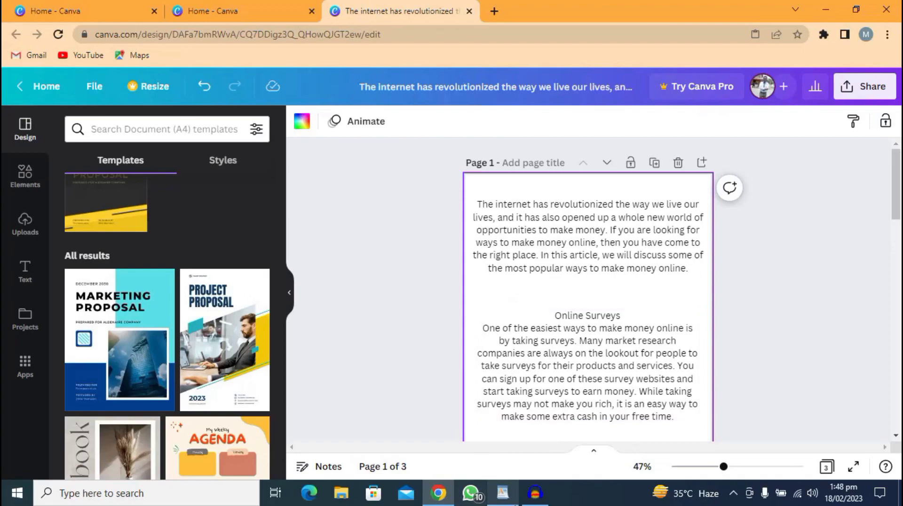
Step: Switch to the EBOOK document in WordPad and copy the "Freelancing" heading together with its paragraph
click(504, 494)
scroll(411, 321, down, 3)
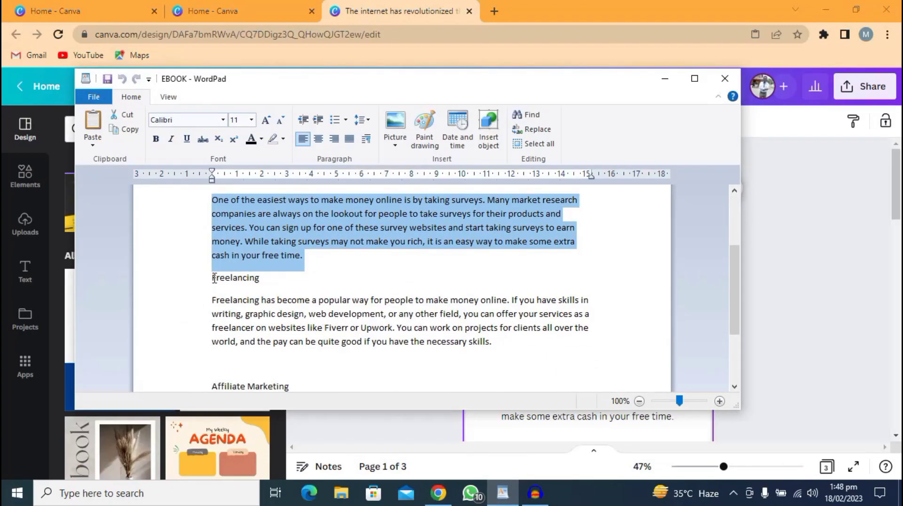
drag(499, 351, 222, 274)
right_click(221, 277)
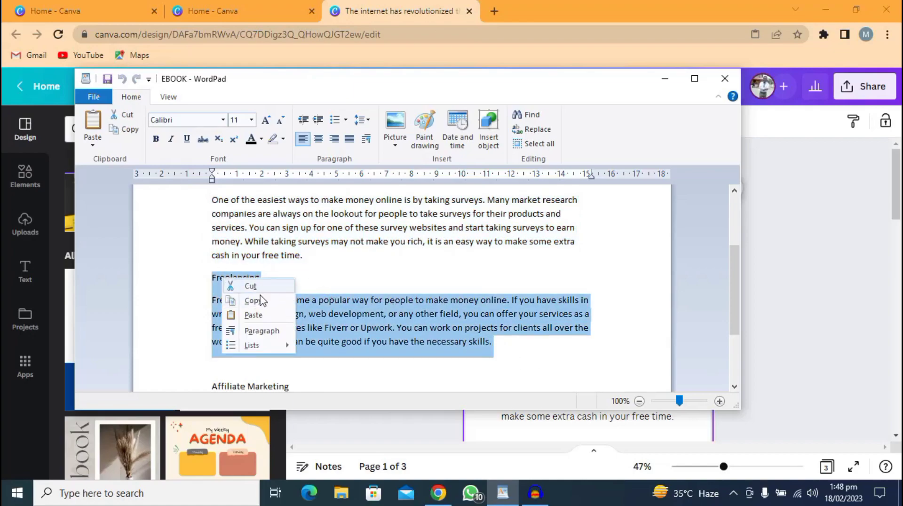
click(228, 304)
Step: Switch back to Canva, paste the Freelancing section onto page 2 and move its text box up near the page's upper edge
click(767, 306)
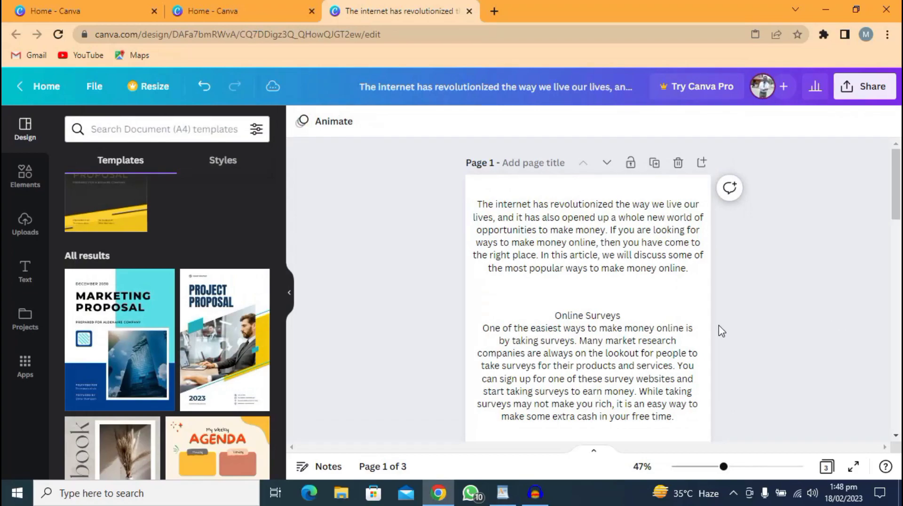
scroll(586, 314, down, 3)
scroll(581, 314, down, 5)
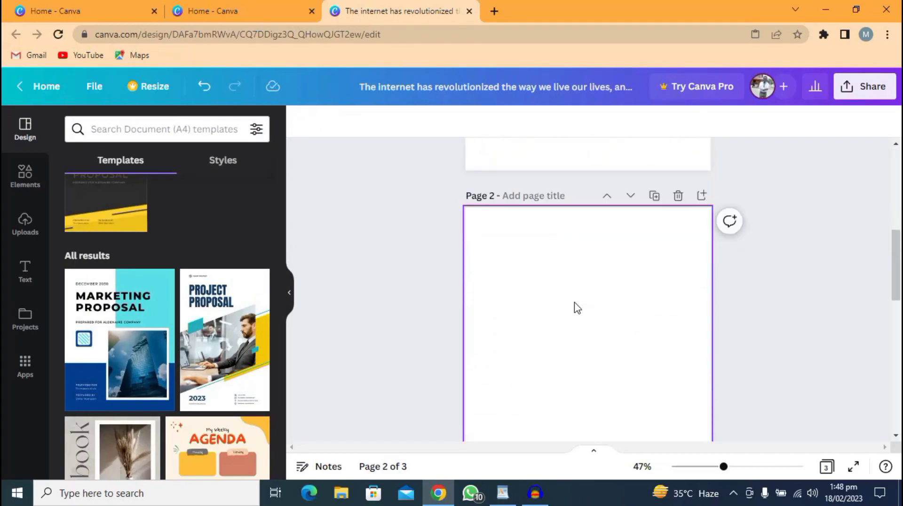
right_click(534, 243)
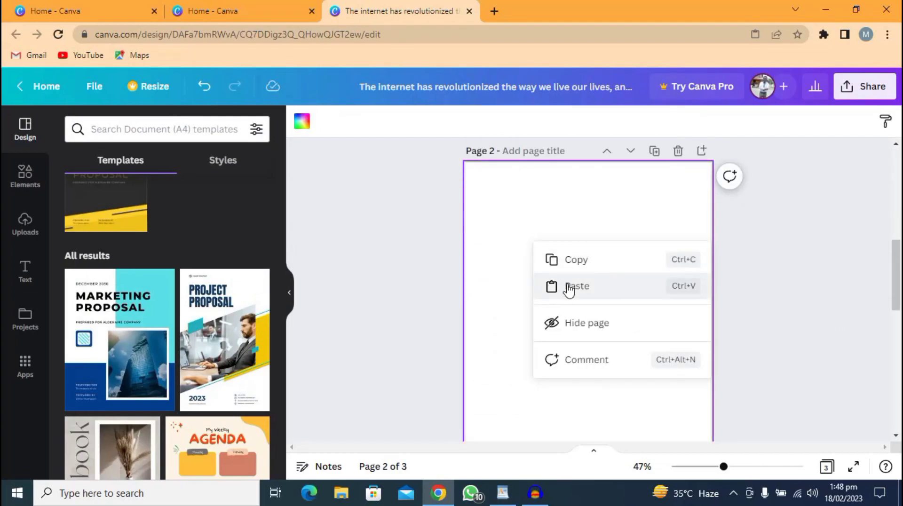
click(569, 290)
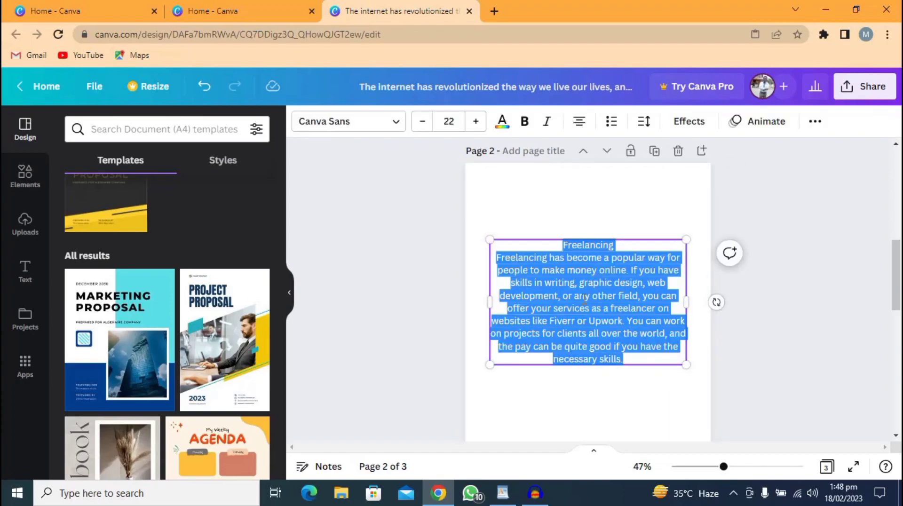
click(584, 298)
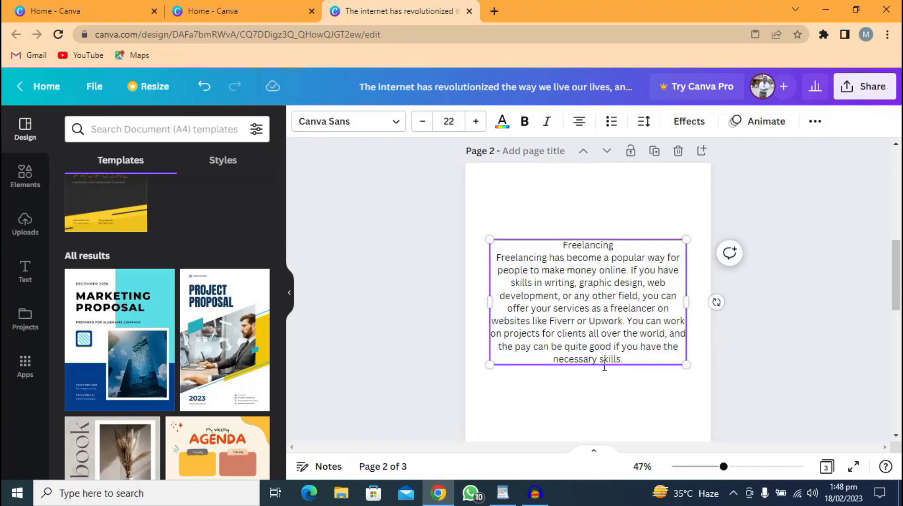
drag(602, 360, 596, 310)
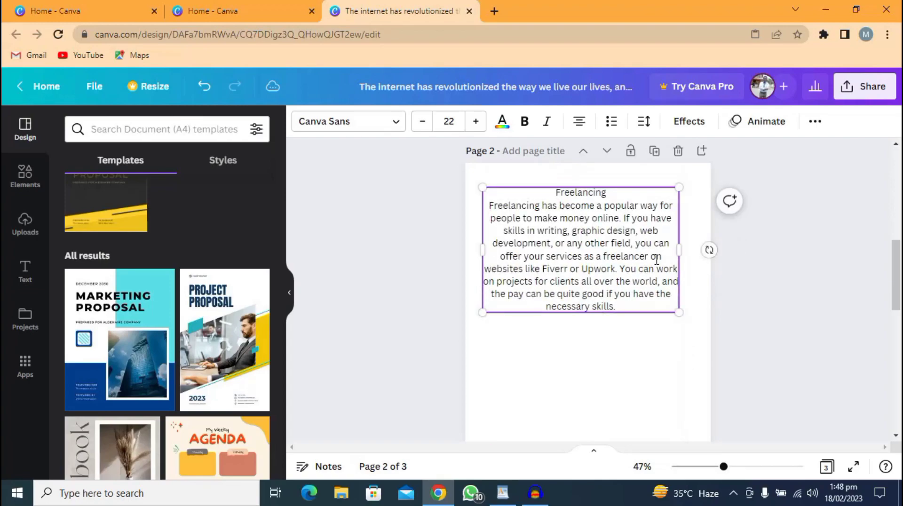
Step: Widen the Freelancing text box on page 2 in both directions to nearly the full page width
drag(691, 256, 709, 256)
drag(482, 245, 476, 248)
scroll(558, 388, up, 1)
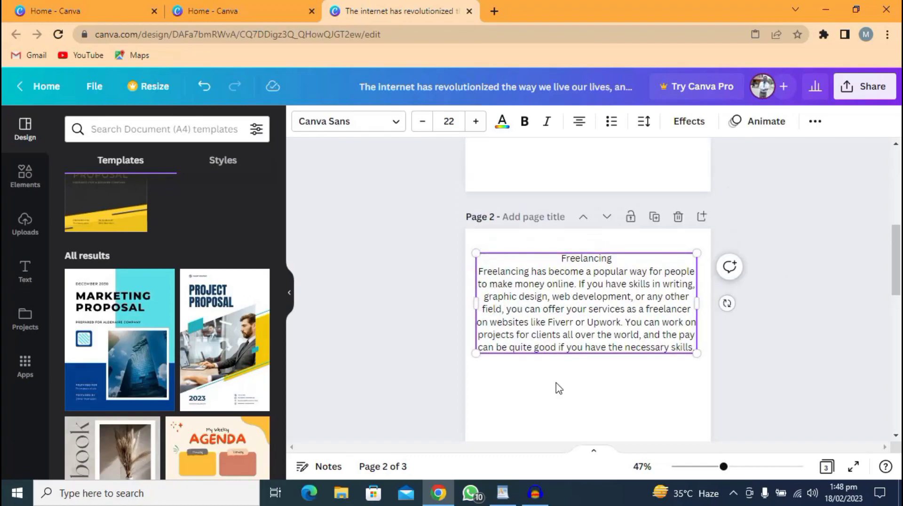
click(575, 362)
Step: Make only the "Online Surveys" heading on page 1 bold
scroll(590, 310, up, 5)
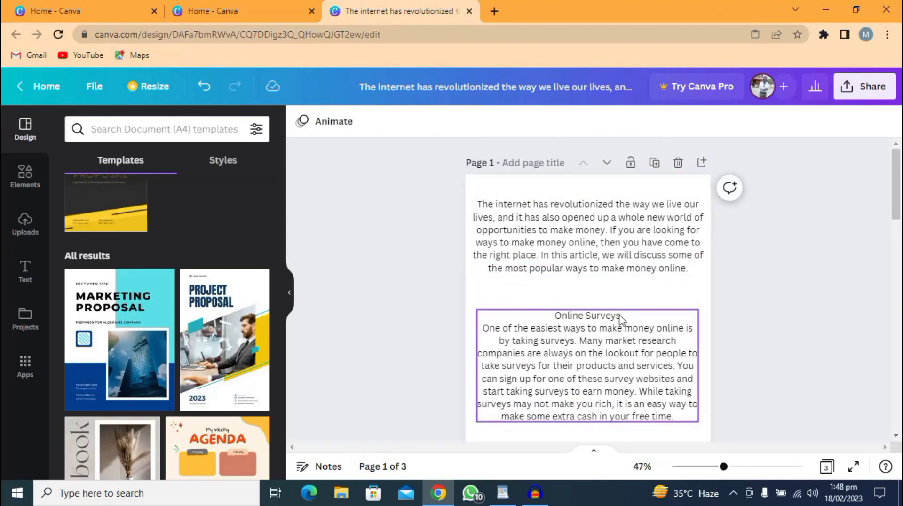
click(620, 320)
click(620, 316)
click(619, 316)
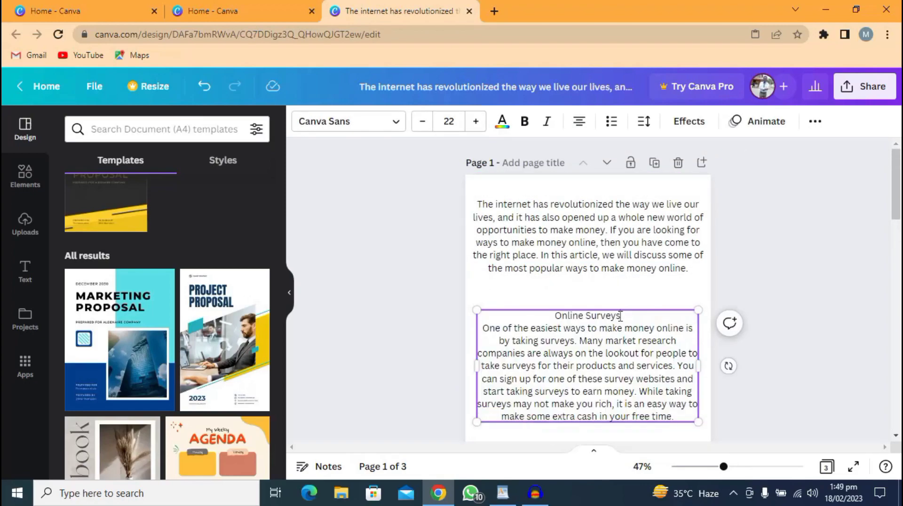
drag(620, 315, 556, 316)
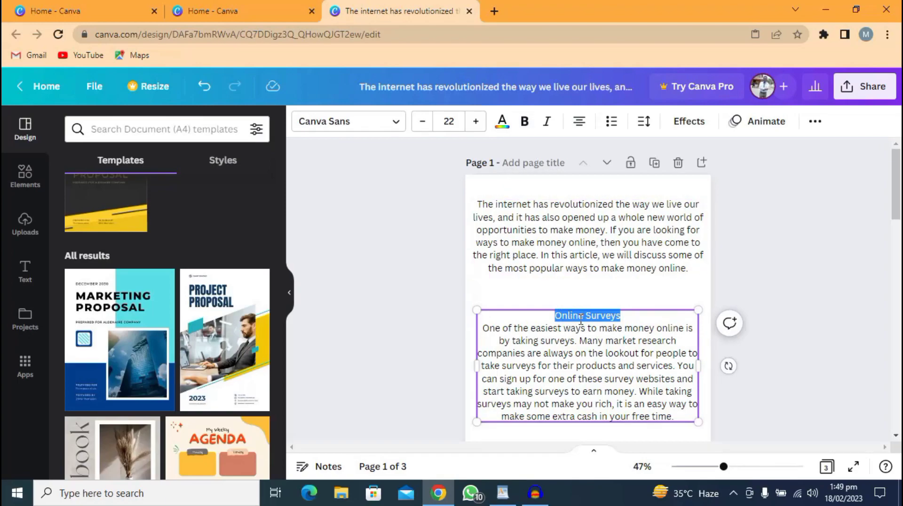
click(525, 123)
click(516, 288)
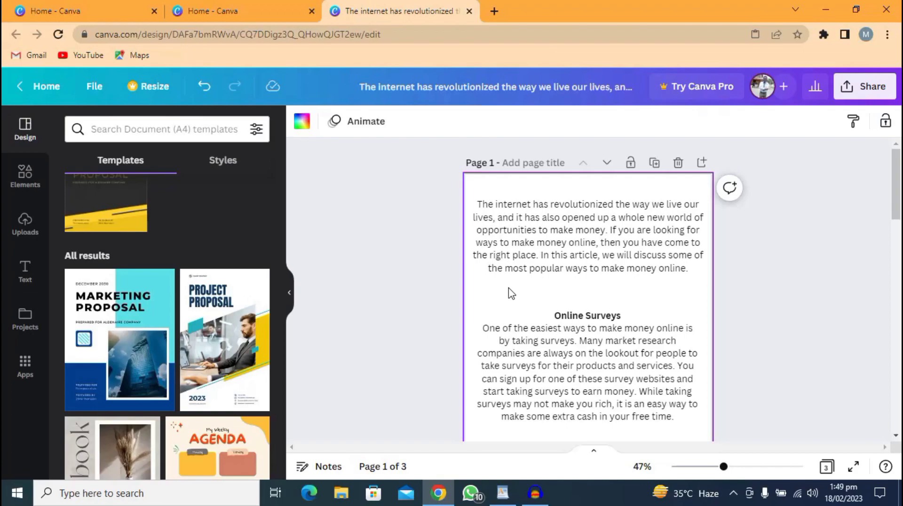
Step: Try the Hertical font on the entire Online Surveys text box on page 1 and undo the font change
click(573, 315)
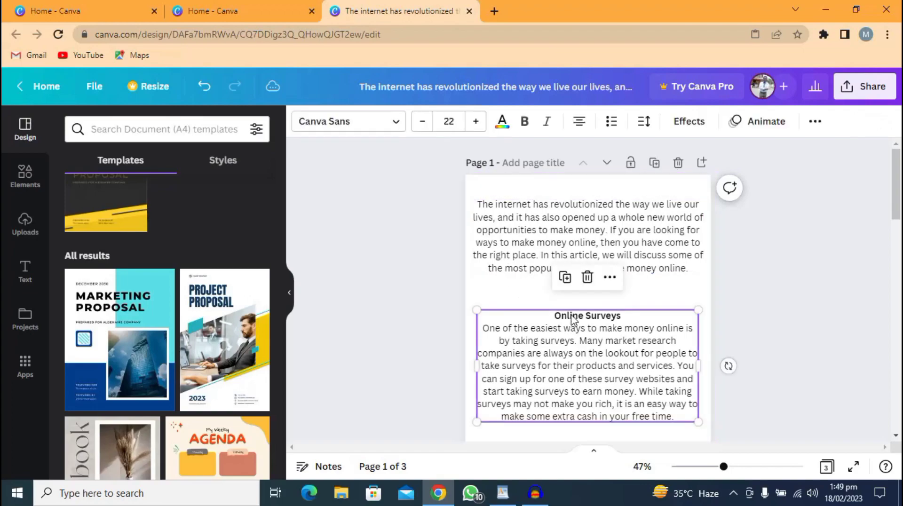
click(397, 123)
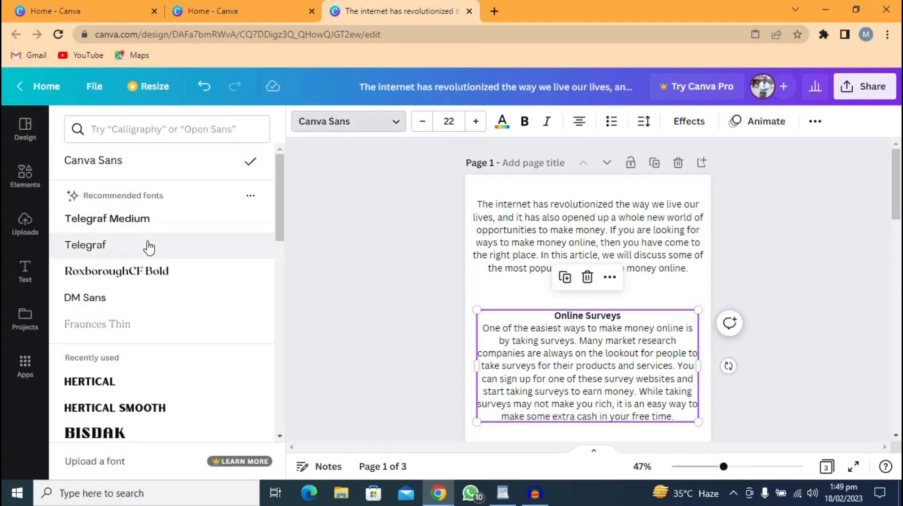
click(117, 386)
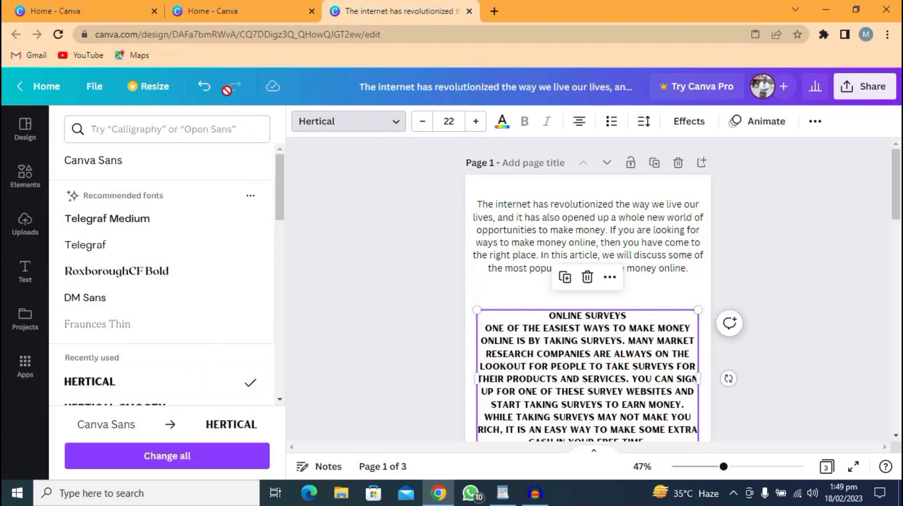
click(204, 86)
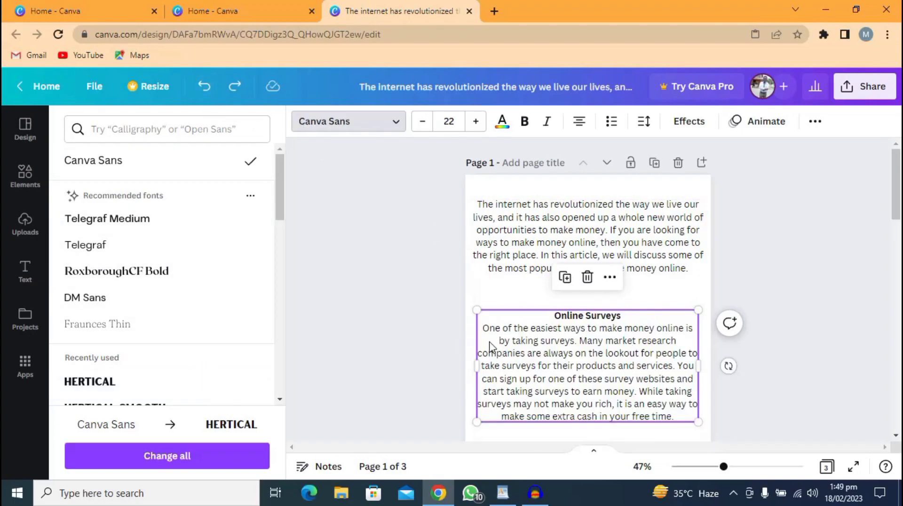
Step: Apply the Hertical font to only the "Online Surveys" heading on page 1, leaving its paragraph out of the selection
double_click(605, 323)
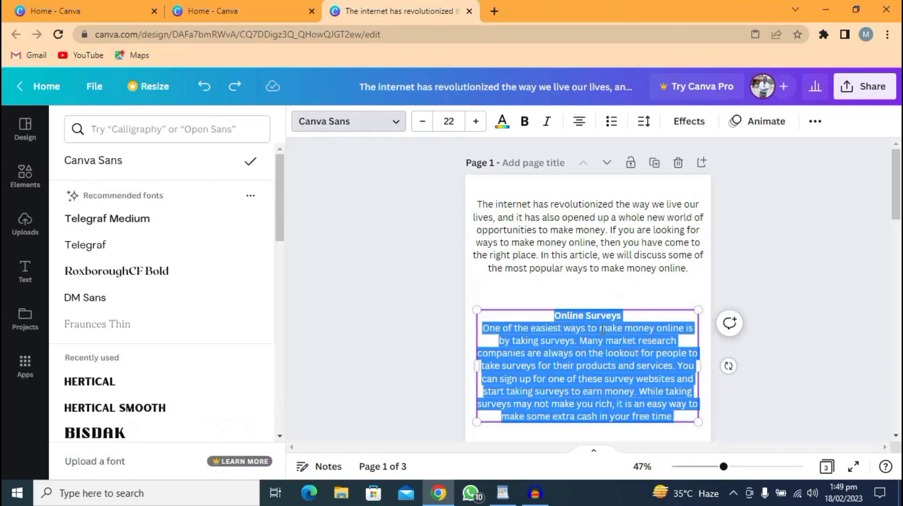
click(600, 328)
drag(622, 318, 553, 316)
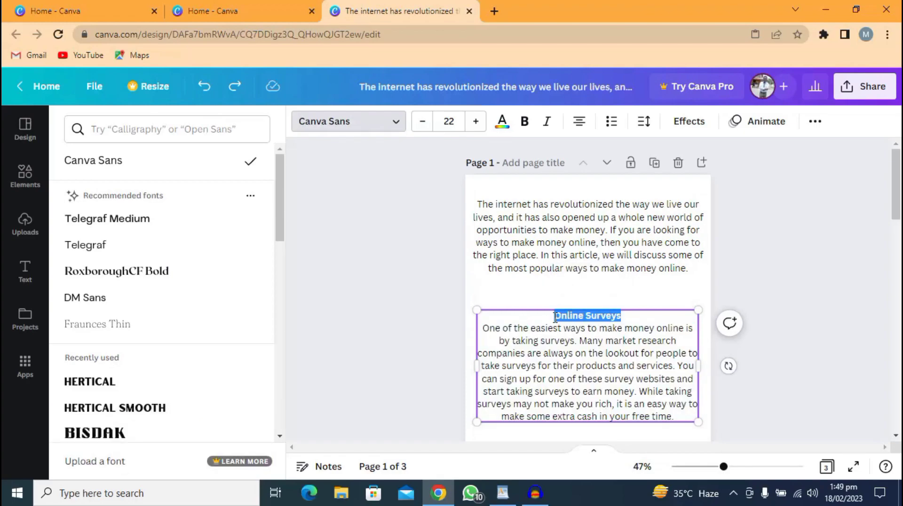
click(94, 380)
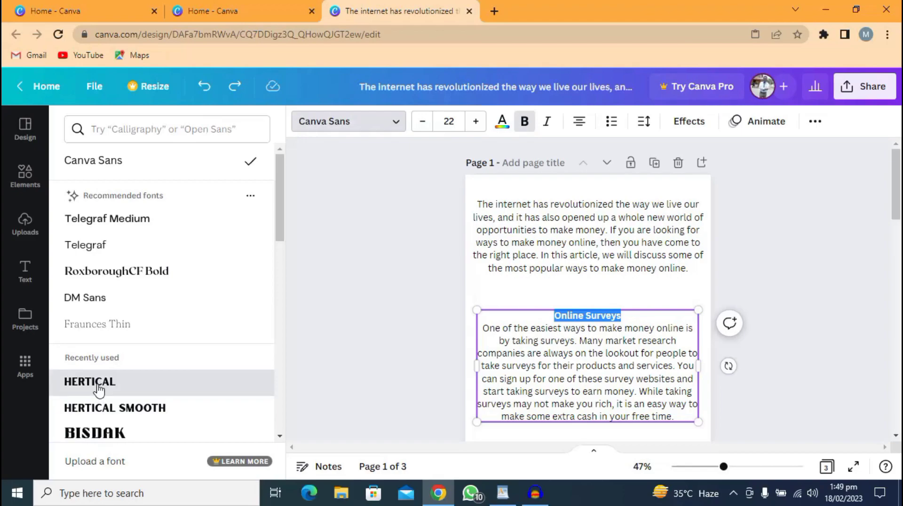
key(Escape)
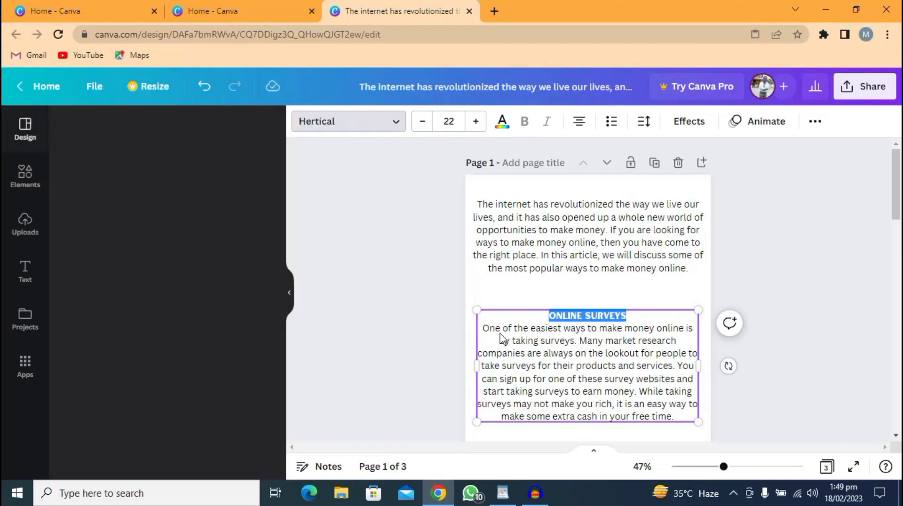
click(449, 294)
Step: Review the text layout on pages 1 and 2, checking the source sections in the WordPad EBOOK document as well
scroll(583, 336, down, 8)
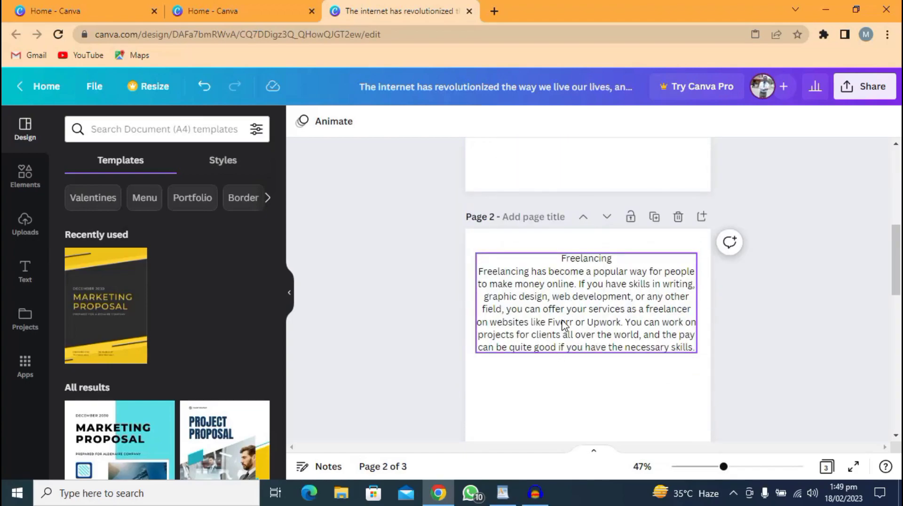
scroll(562, 325, up, 6)
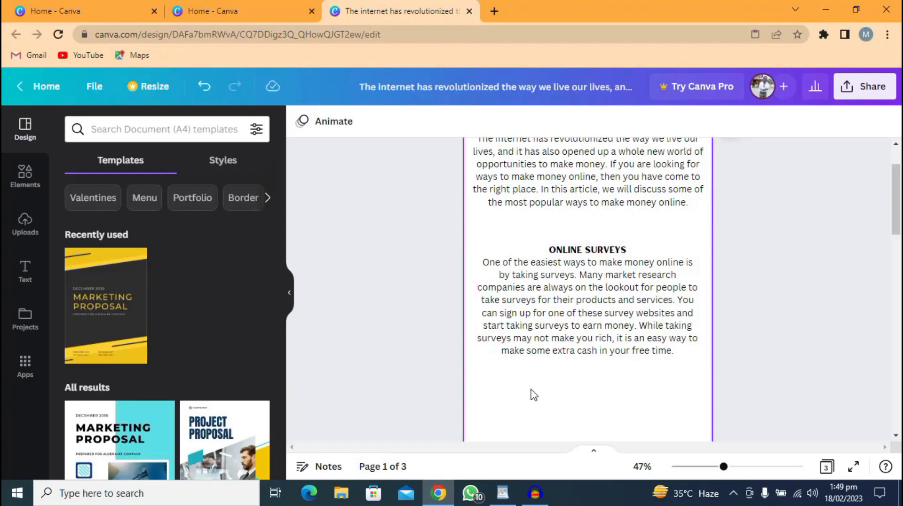
scroll(550, 405, down, 2)
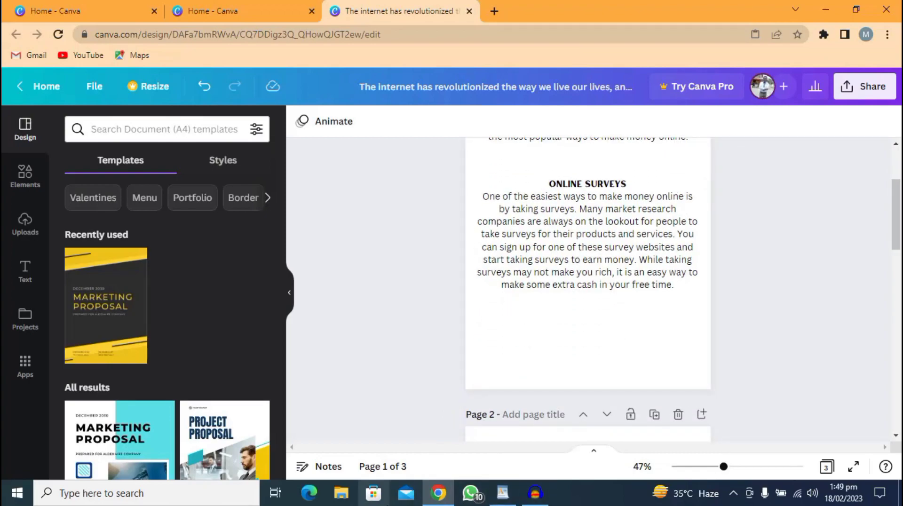
click(502, 493)
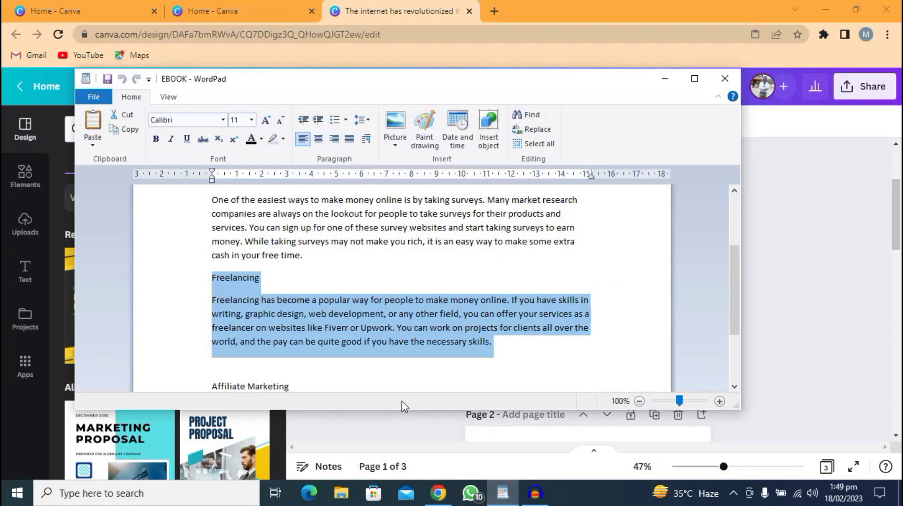
click(664, 78)
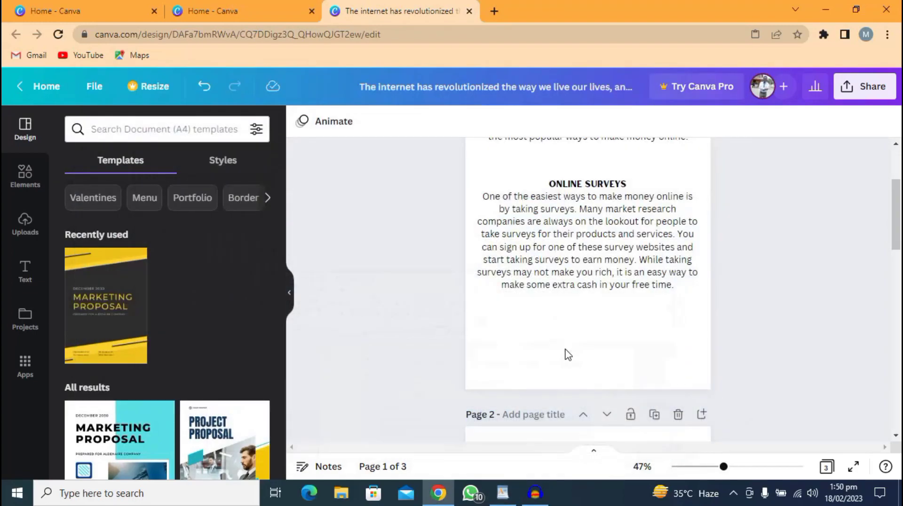
scroll(567, 399, up, 3)
scroll(570, 395, down, 3)
scroll(570, 329, up, 3)
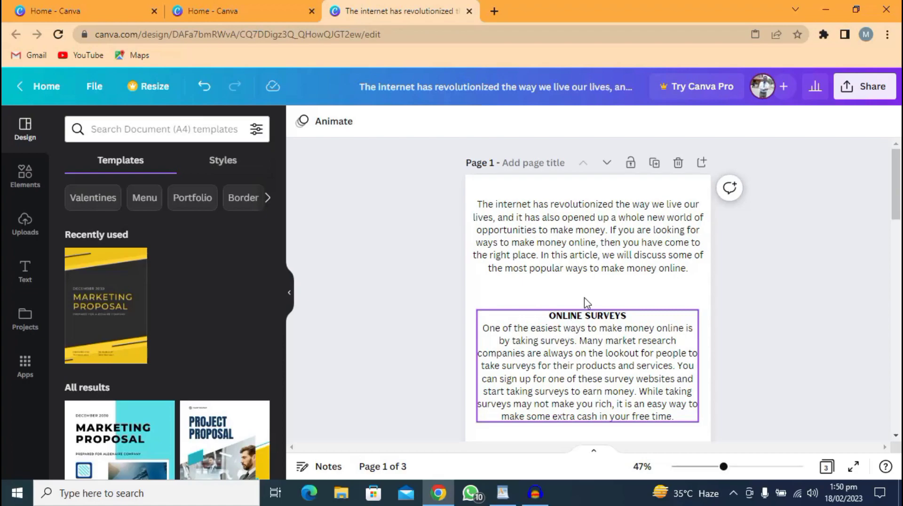
Step: Download all three pages of the design as a PDF Print file and dismiss the download notice
click(861, 89)
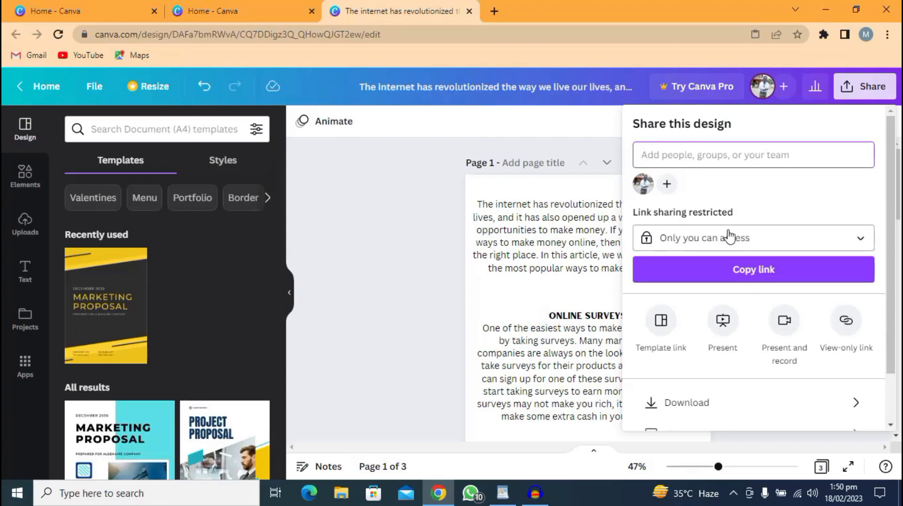
scroll(734, 371, down, 1)
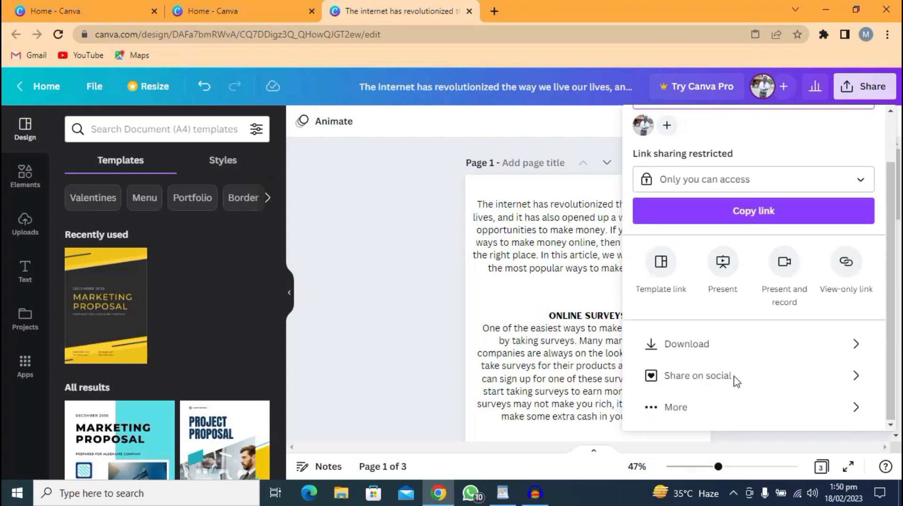
click(709, 344)
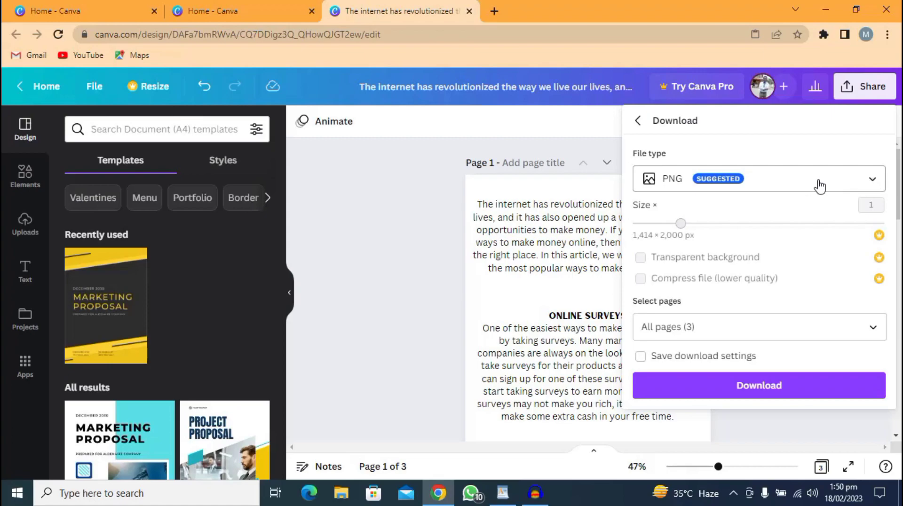
click(868, 185)
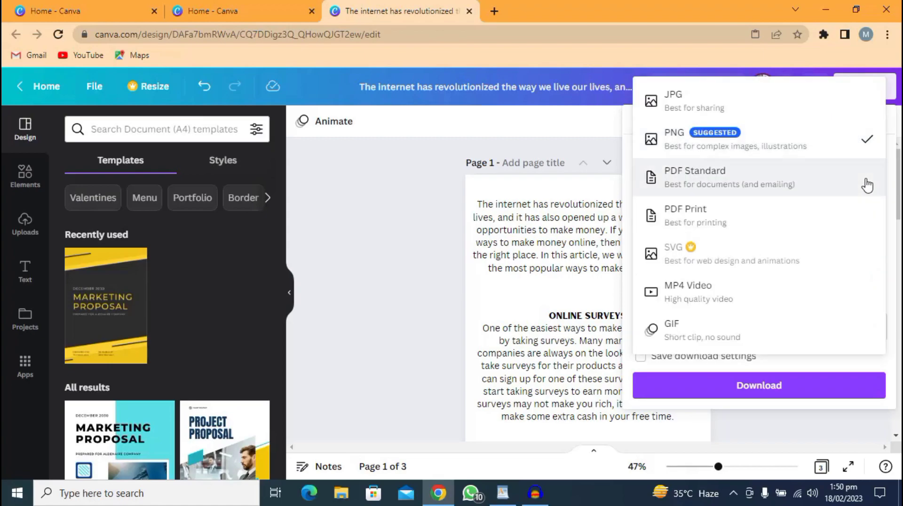
click(718, 216)
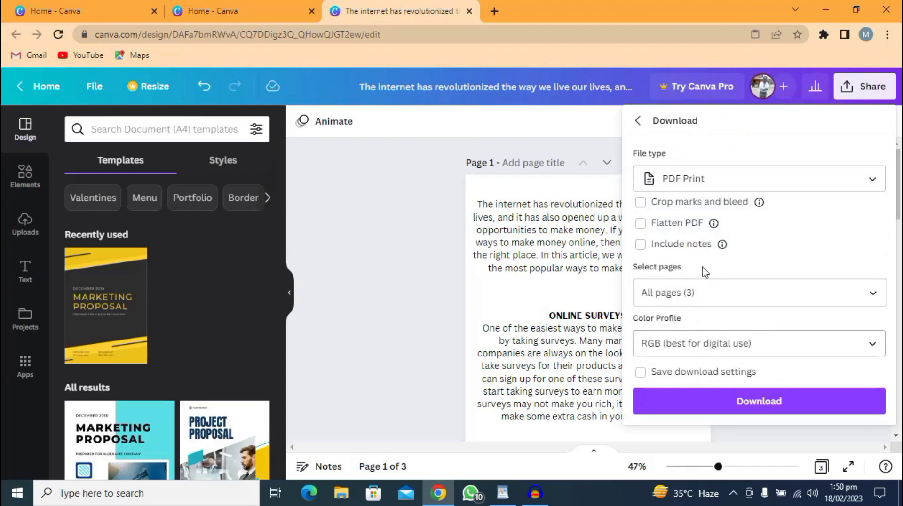
click(709, 404)
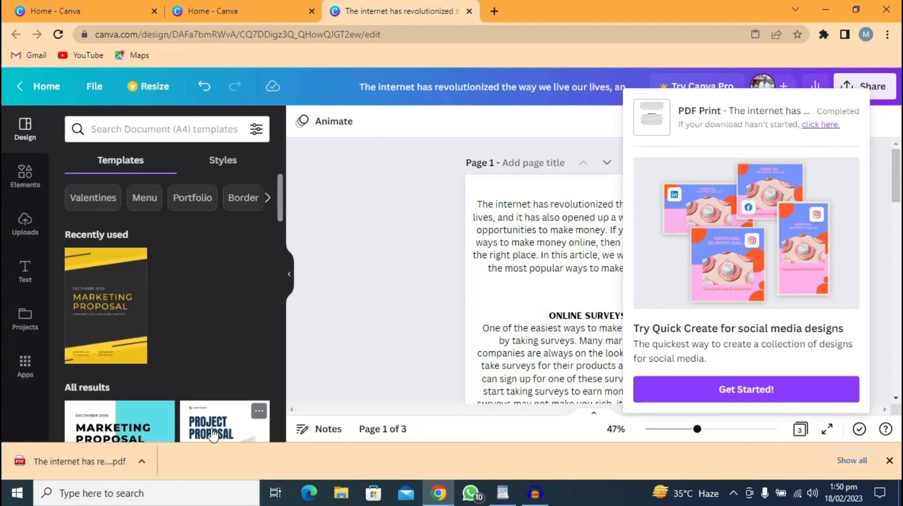
click(408, 259)
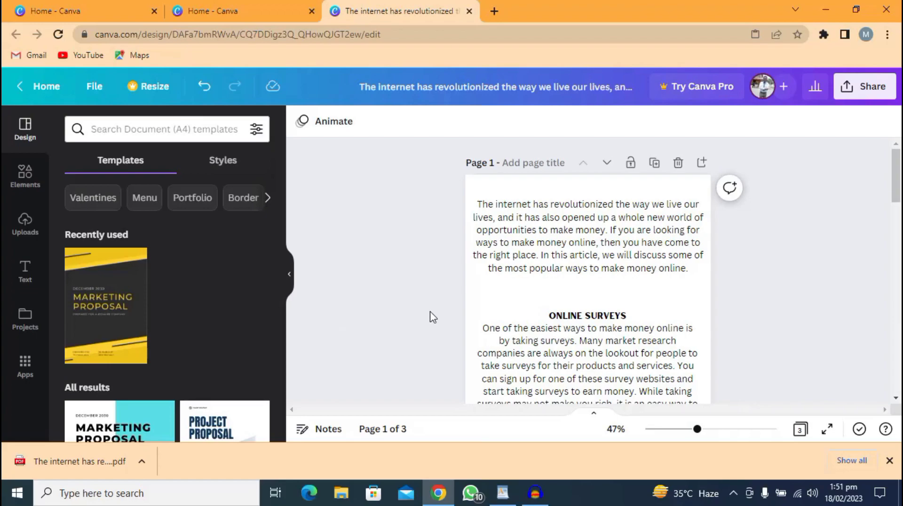
scroll(588, 235, down, 8)
scroll(600, 249, up, 8)
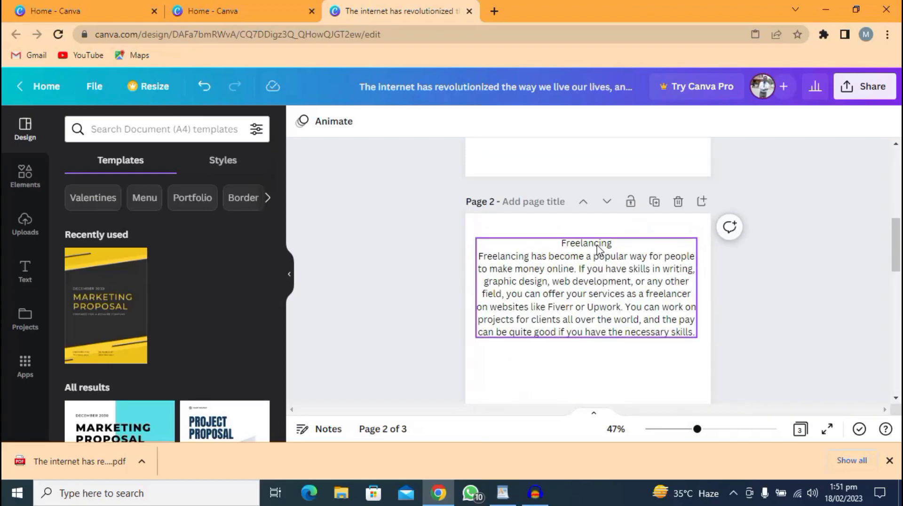